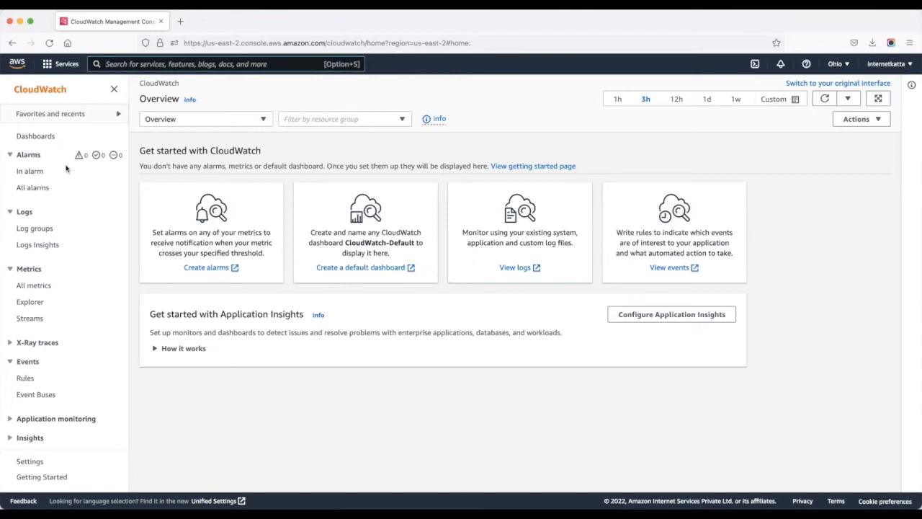
- Create a new custom dashboard named Sample_Dashboard
click(41, 140)
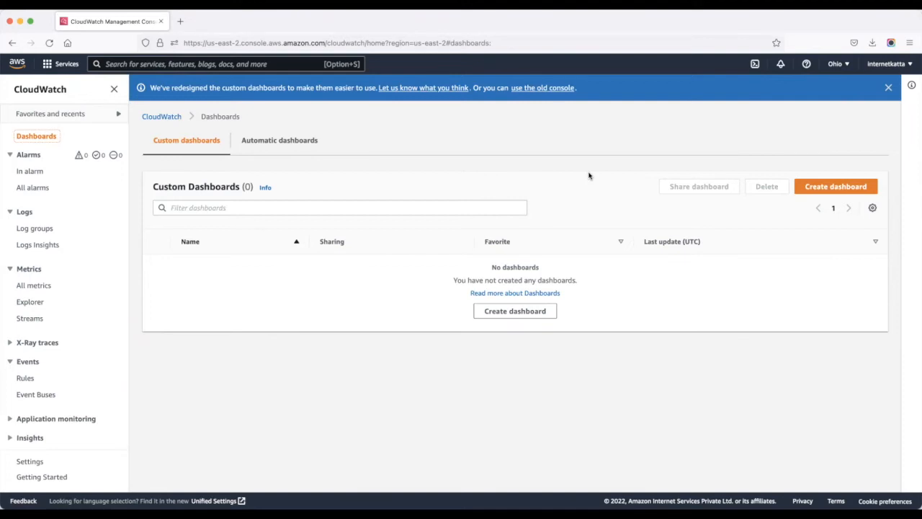
click(807, 189)
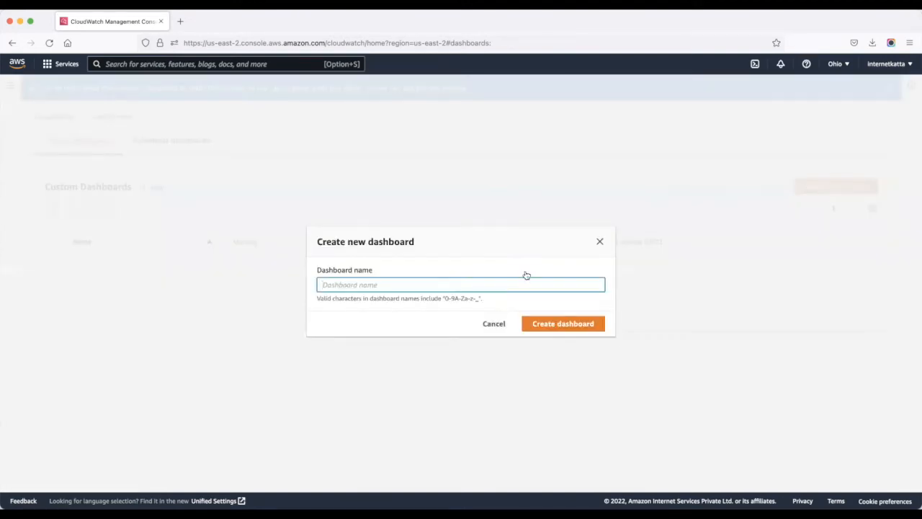
text(Sample Dashboard)
click(597, 323)
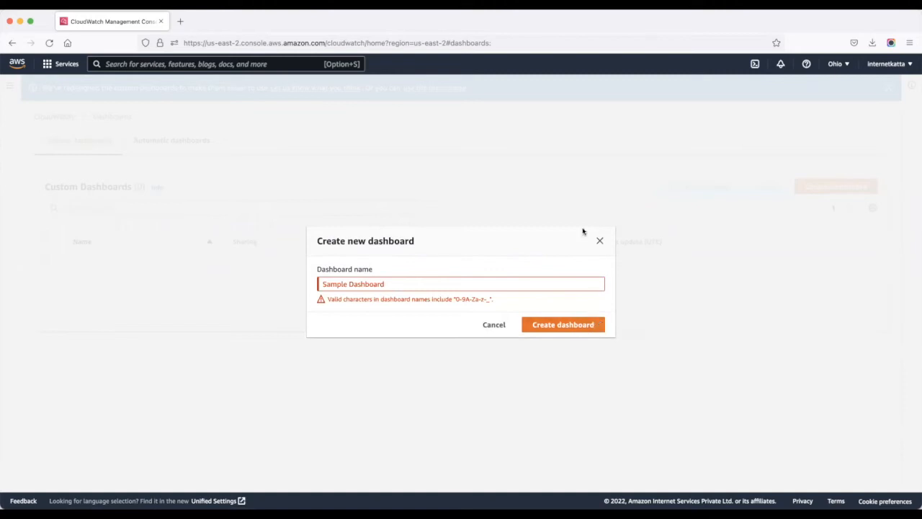
click(473, 283)
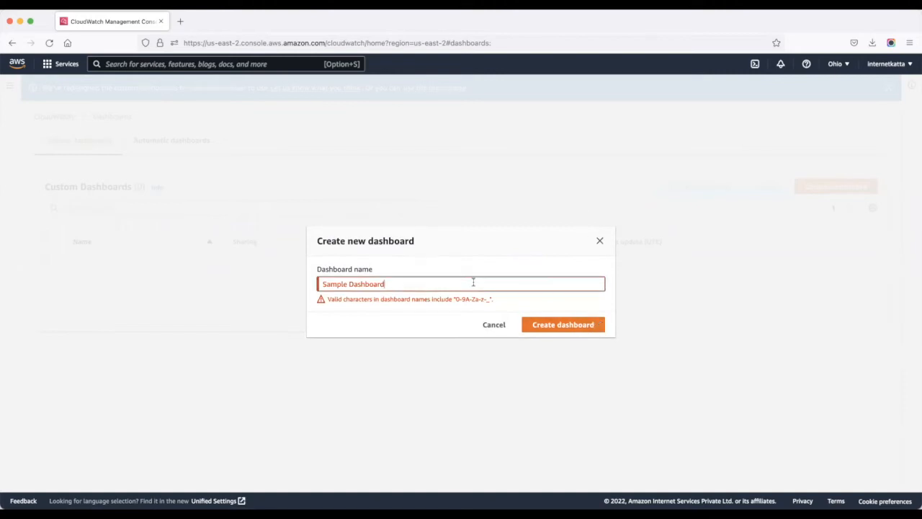
click(349, 284)
key(BackSpace)
text(_)
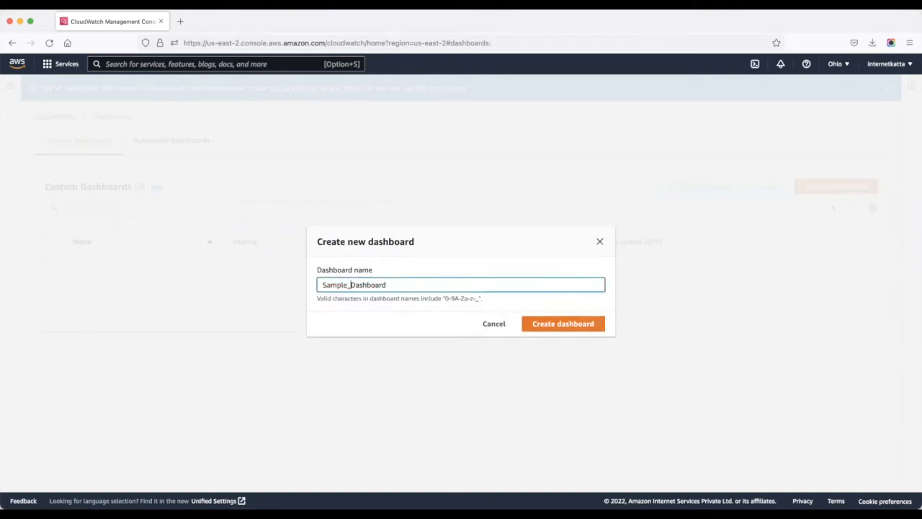
click(559, 323)
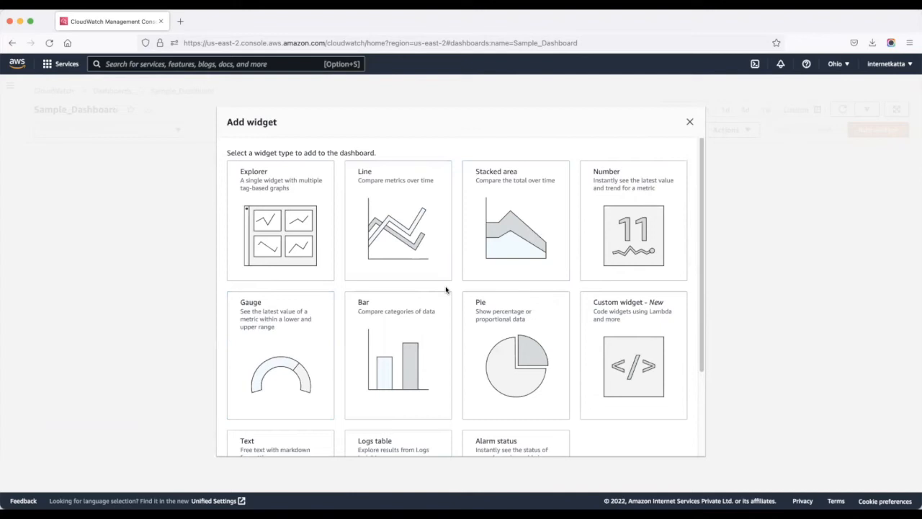
- Add a pre-filled Explorer widget to the dashboard using the Lambda by runtime template
scroll(446, 290, down, 1)
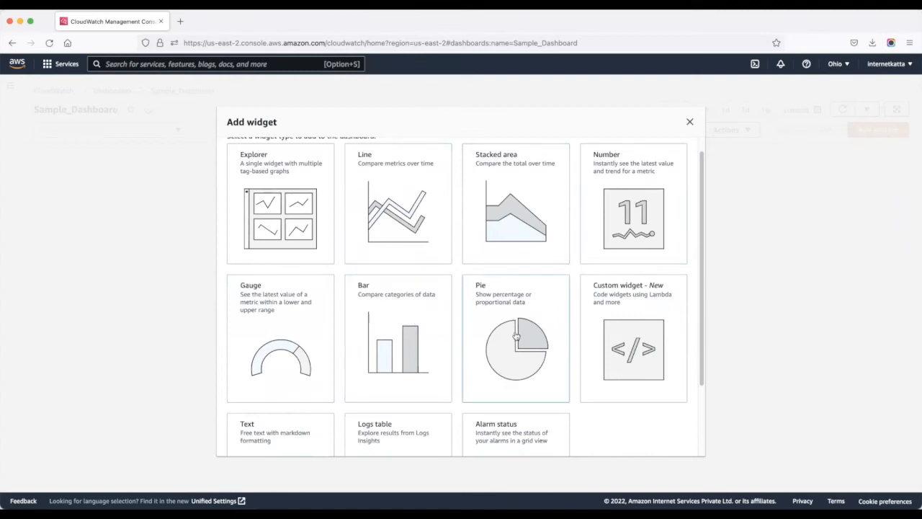
scroll(617, 341, down, 2)
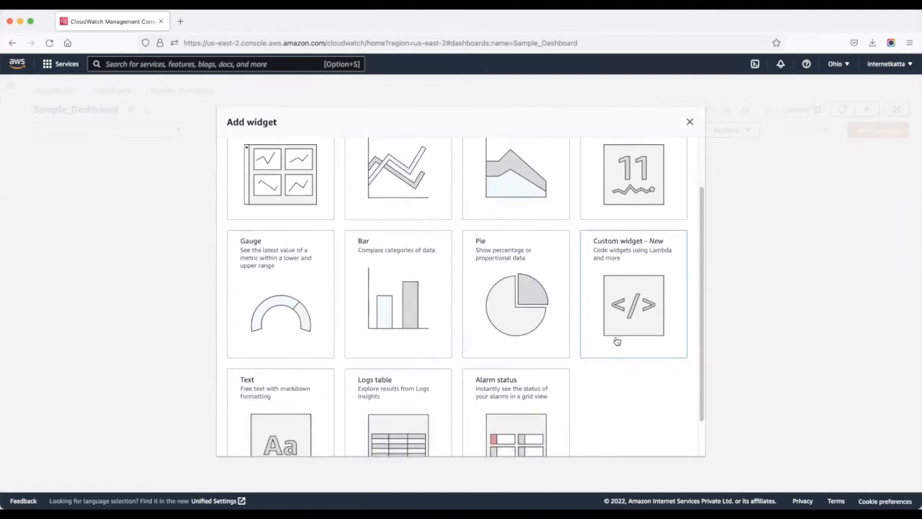
scroll(617, 340, down, 2)
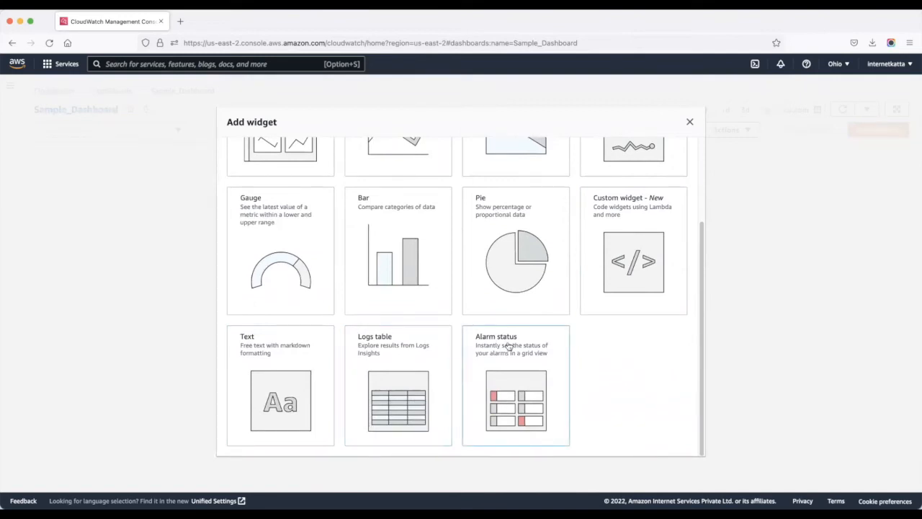
scroll(509, 403, up, 5)
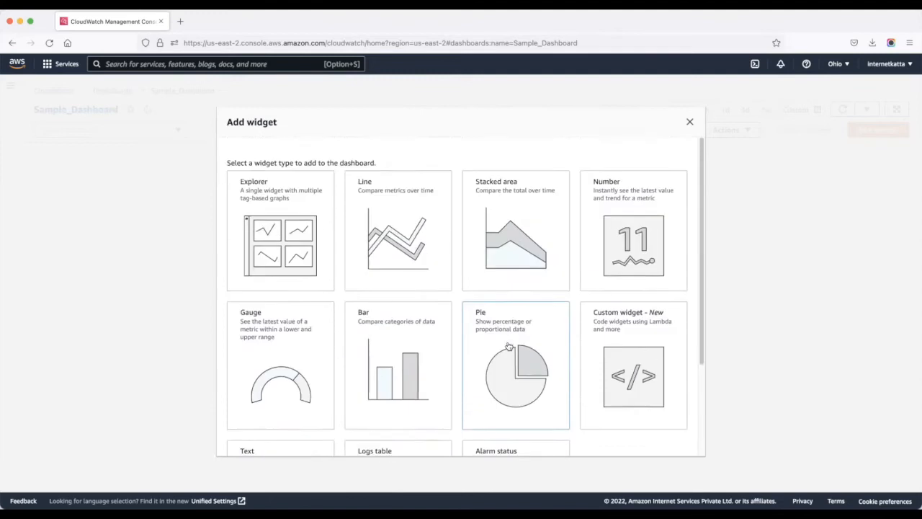
click(279, 232)
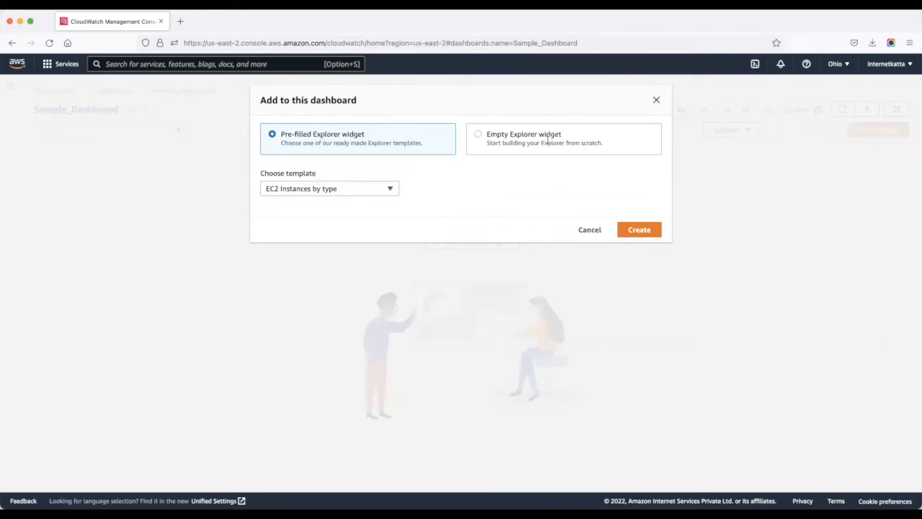
click(351, 190)
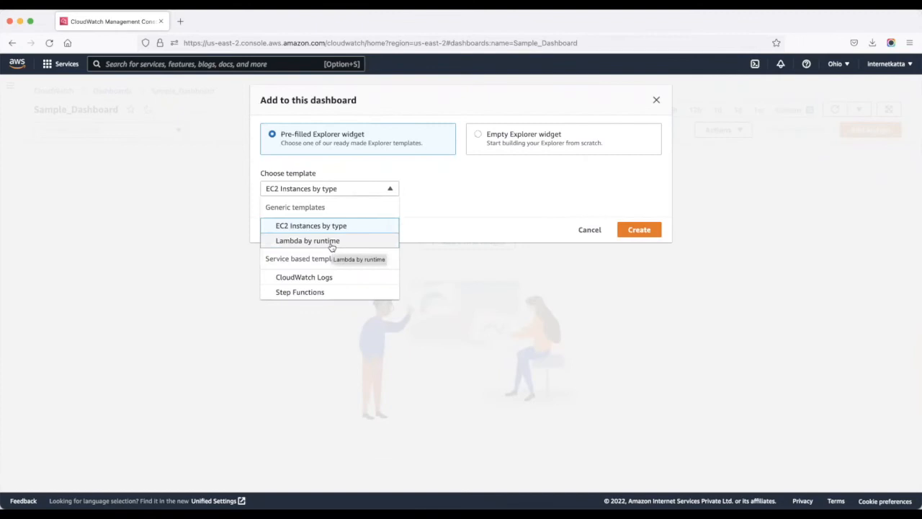
click(332, 242)
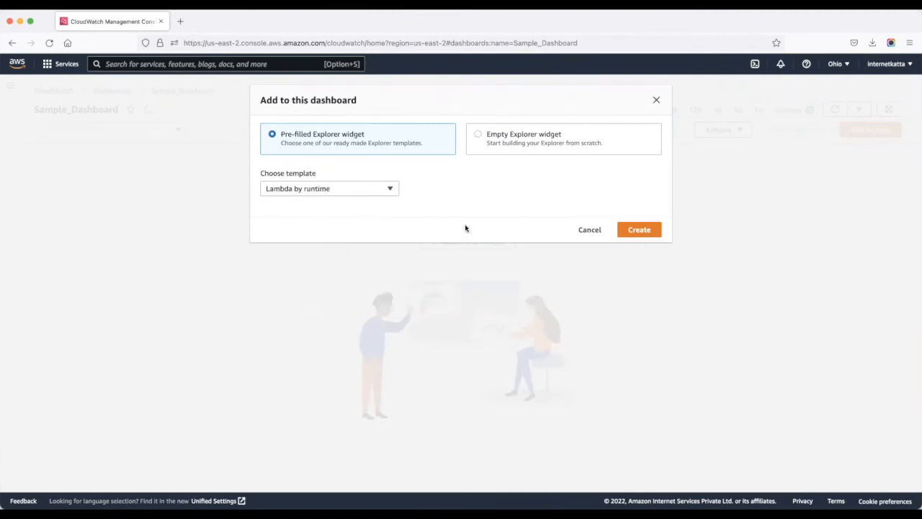
click(639, 230)
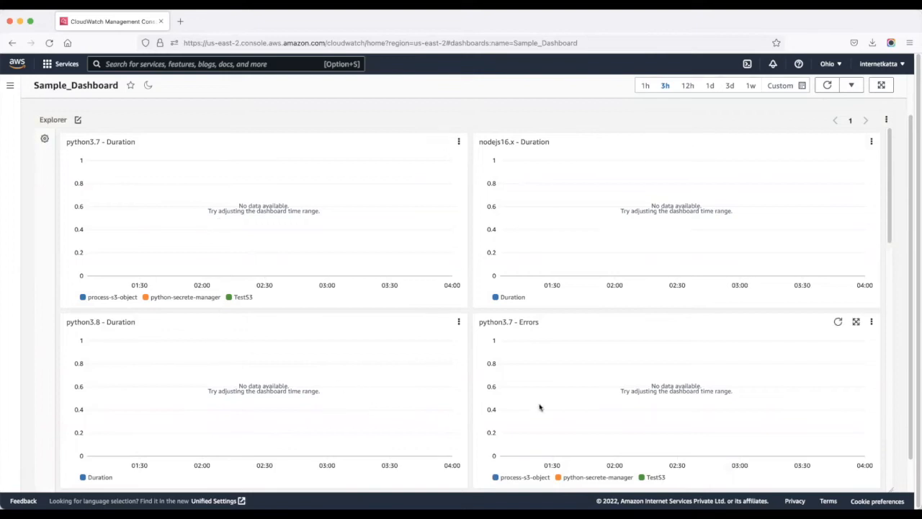
- Open the custom time range settings for Sample_Dashboard
scroll(714, 190, up, 2)
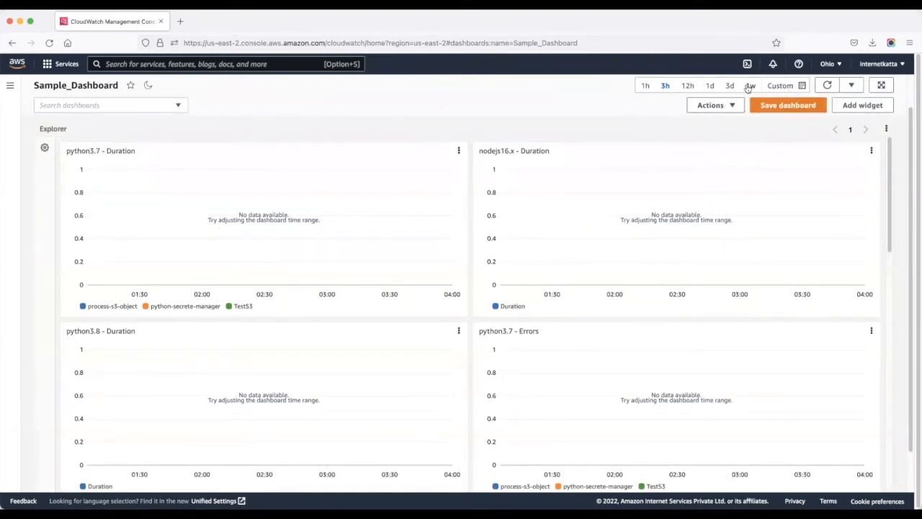
click(796, 91)
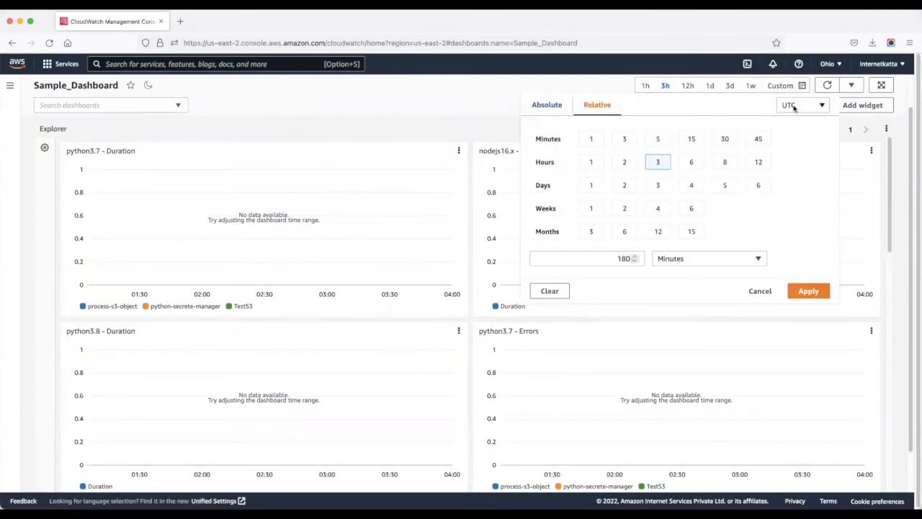
click(544, 106)
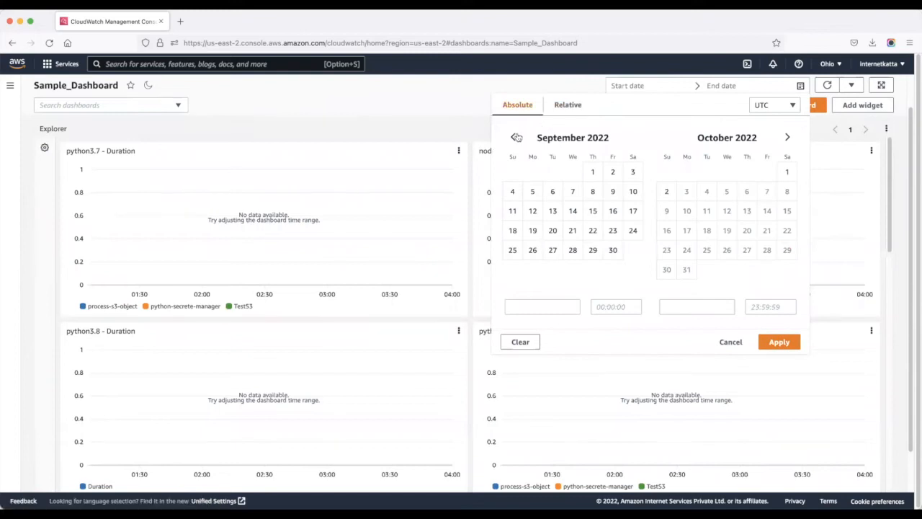
click(514, 138)
click(510, 138)
click(510, 137)
click(510, 138)
click(510, 137)
click(510, 137)
click(510, 137)
click(510, 138)
click(510, 137)
click(510, 138)
click(510, 138)
click(510, 137)
click(510, 137)
click(510, 137)
click(510, 138)
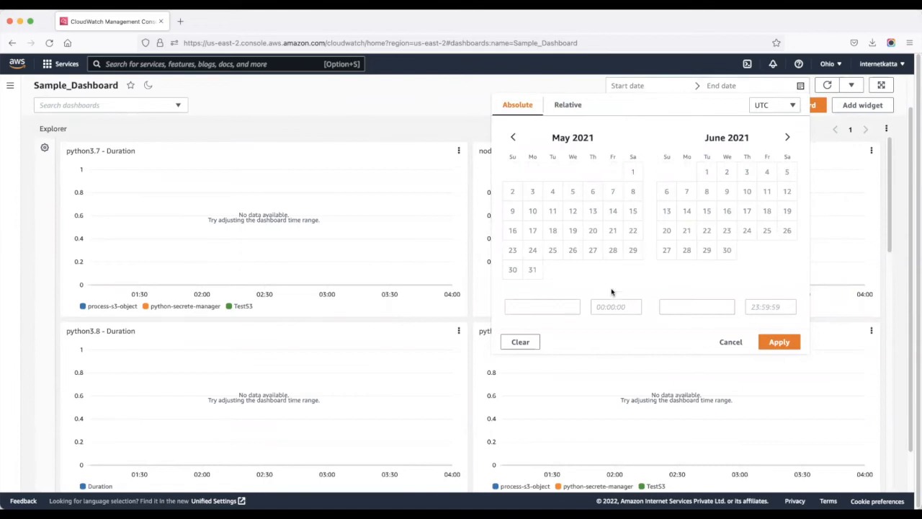
click(571, 106)
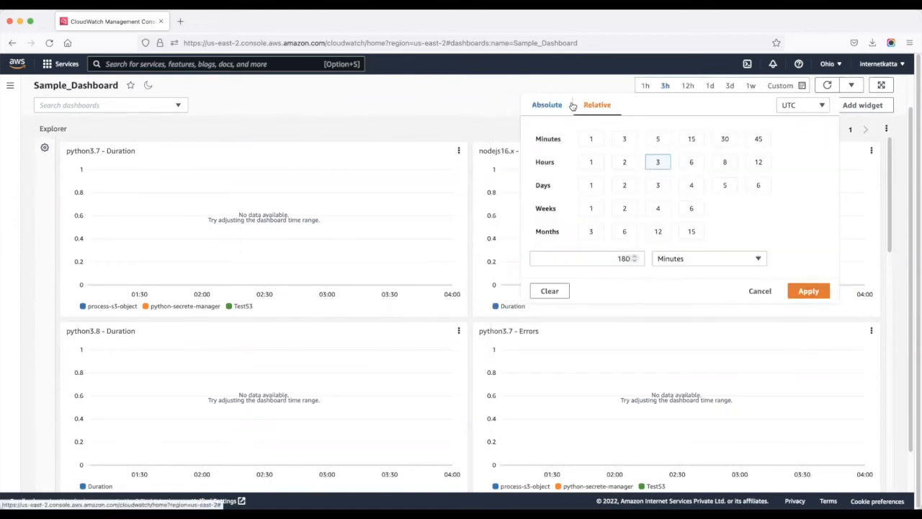
- Set the dashboard's relative time range to 15 months and look through the Lambda duration and error graphs
click(694, 235)
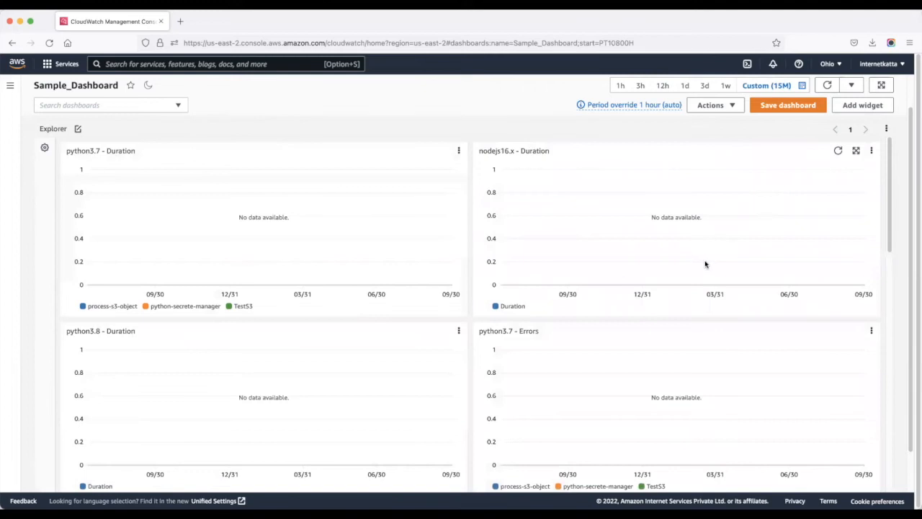
scroll(704, 262, down, 1)
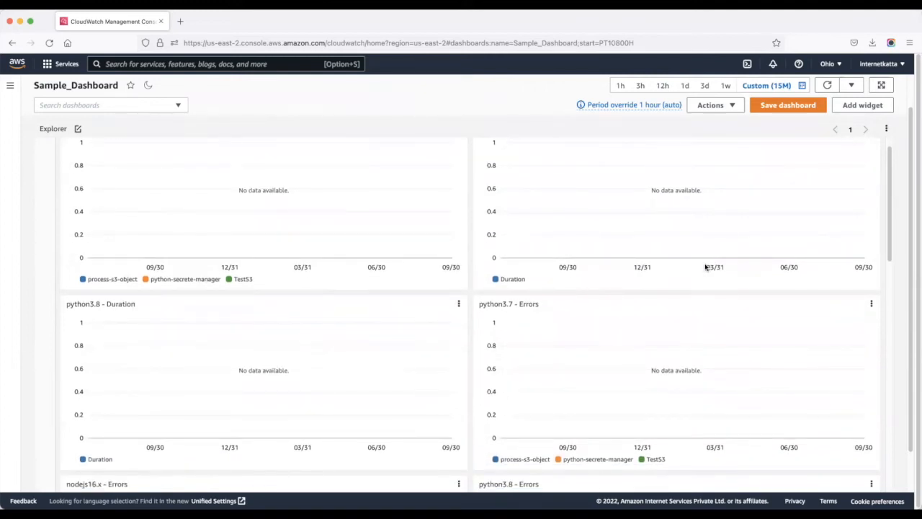
scroll(706, 267, down, 4)
scroll(705, 267, down, 5)
scroll(705, 267, up, 9)
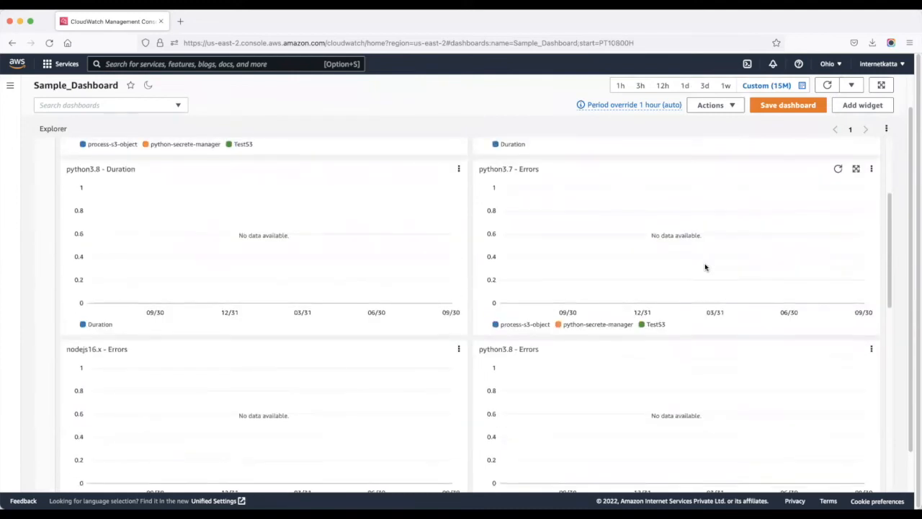
- Review the widget types available for the dashboard, leaving without adding one
click(862, 105)
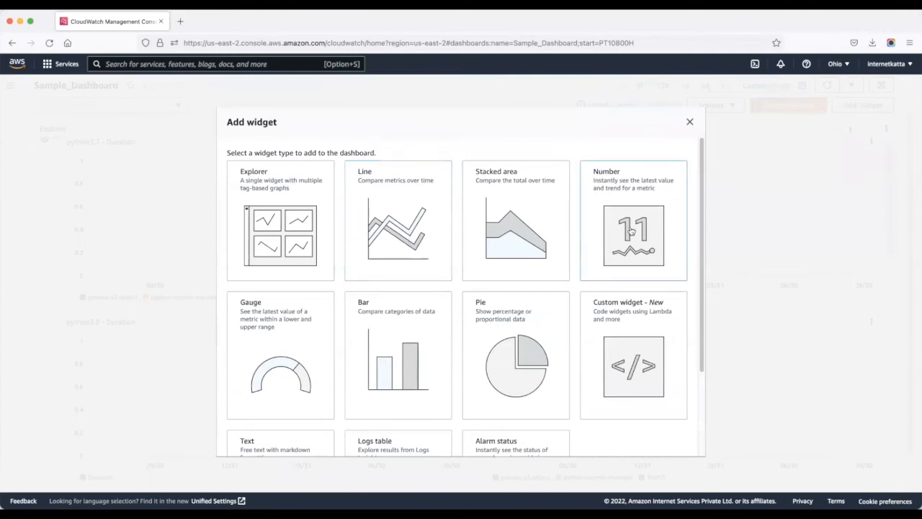
scroll(497, 314, down, 3)
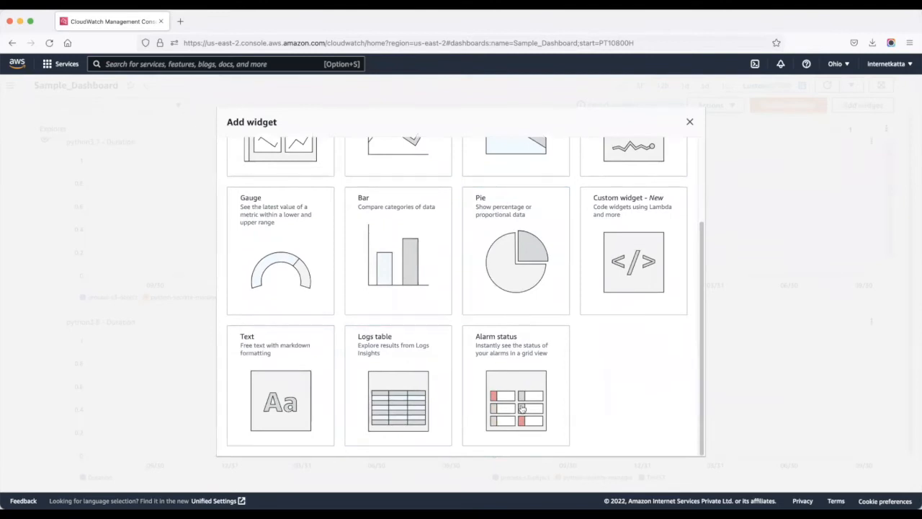
click(690, 122)
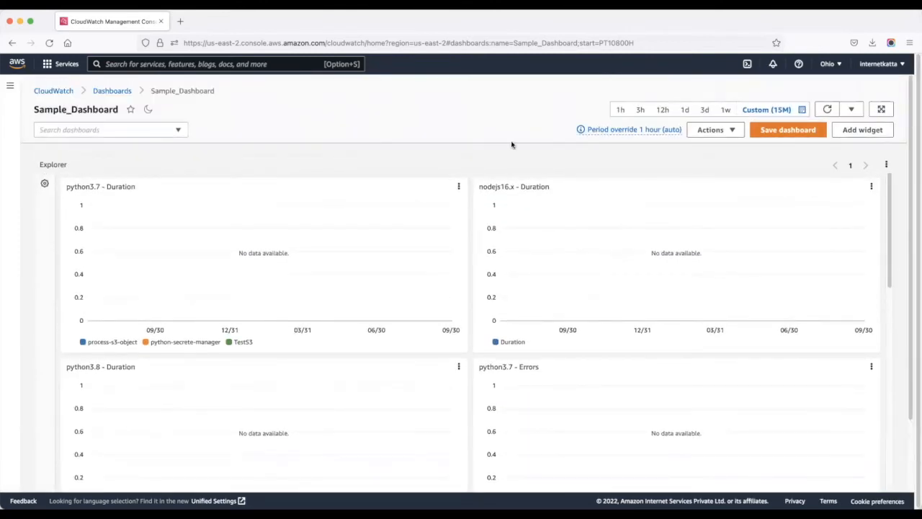
- Leave Sample_Dashboard and open the list of all CloudWatch alarms
click(105, 92)
click(116, 266)
click(50, 92)
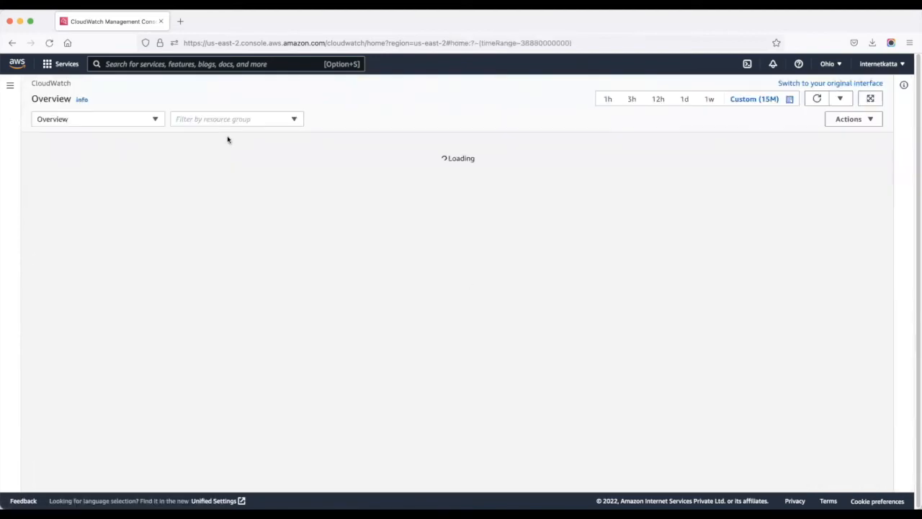
click(10, 86)
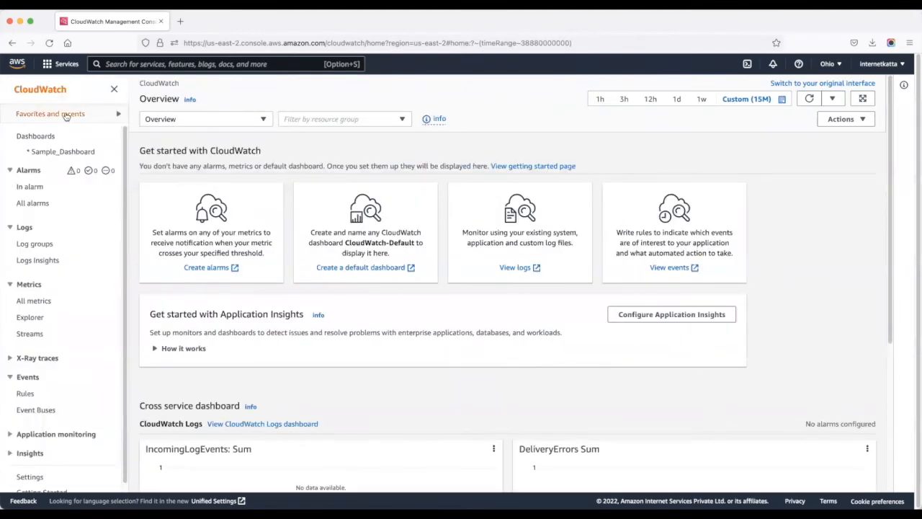
click(32, 204)
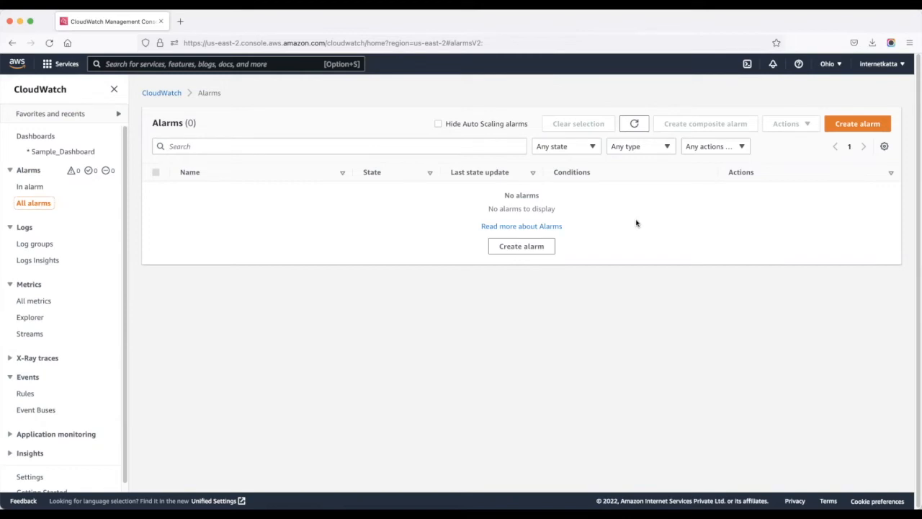
- Start a new alarm and look through the Usage metrics by AWS resource, cancelling both the metric selection and the alarm
click(854, 125)
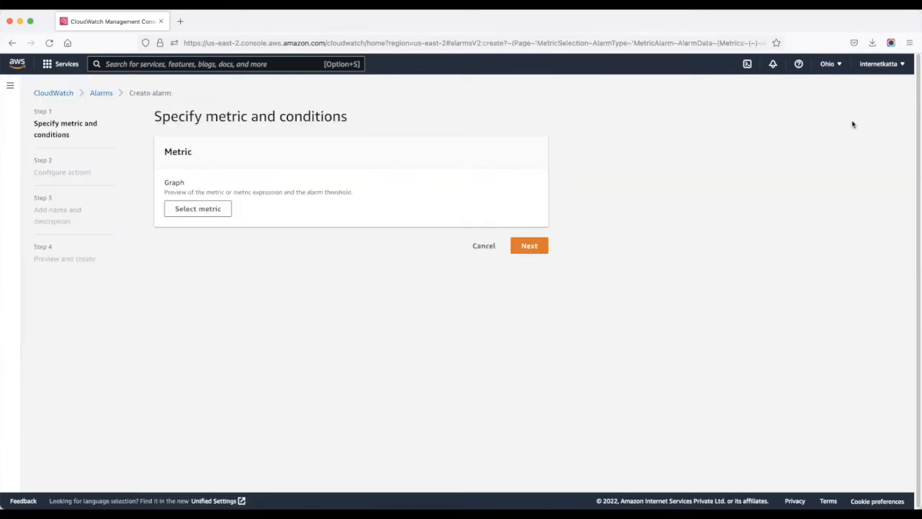
click(188, 211)
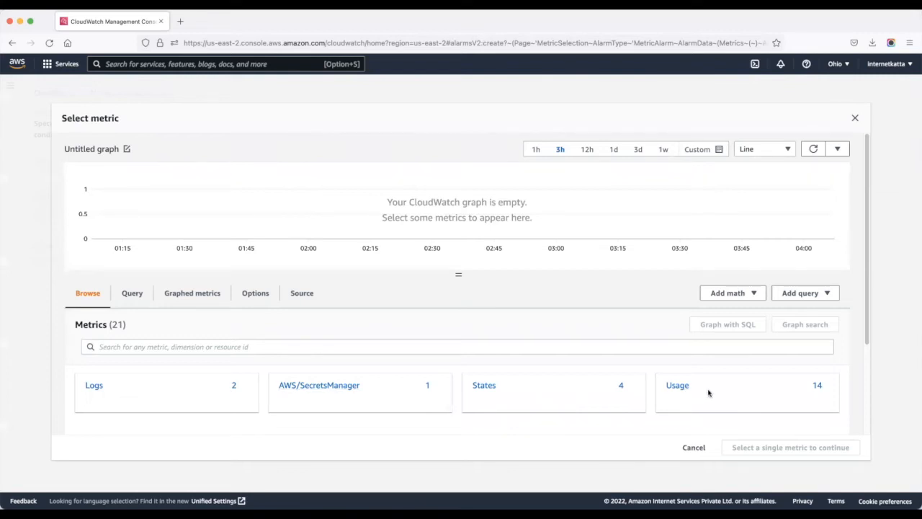
scroll(685, 315, down, 1)
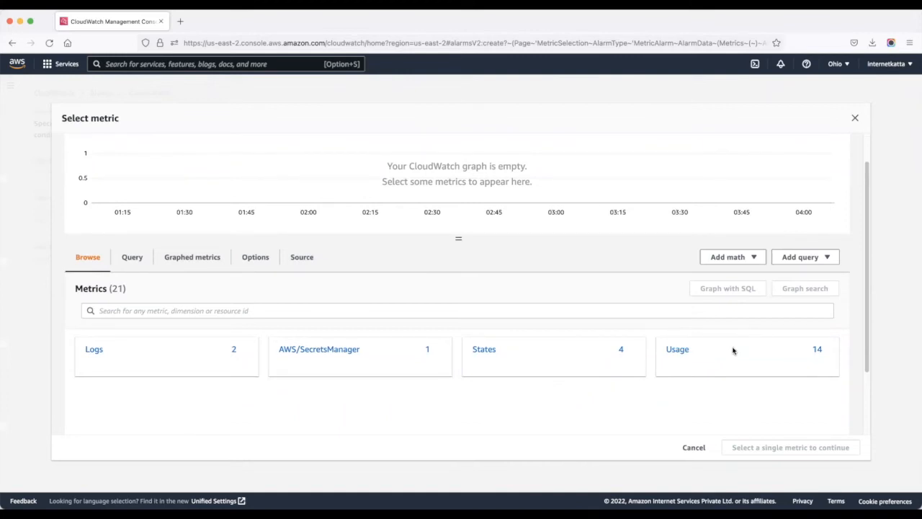
click(677, 349)
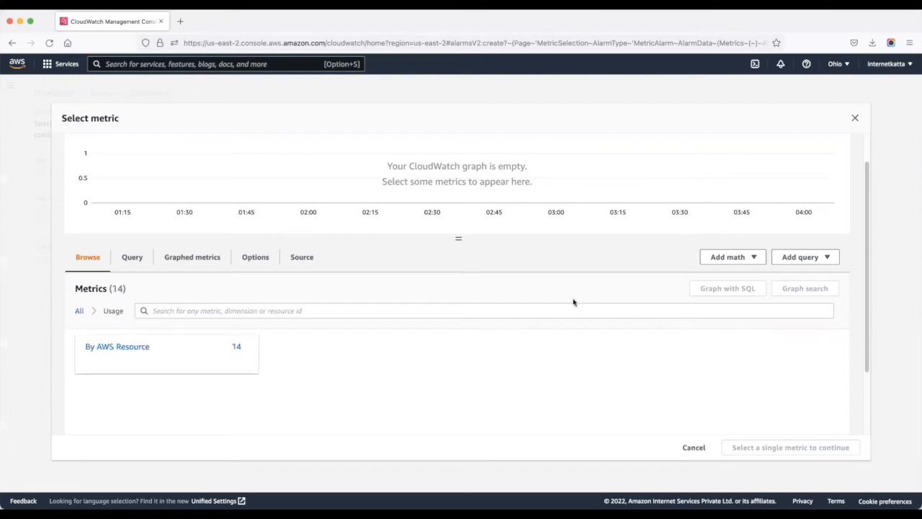
click(124, 346)
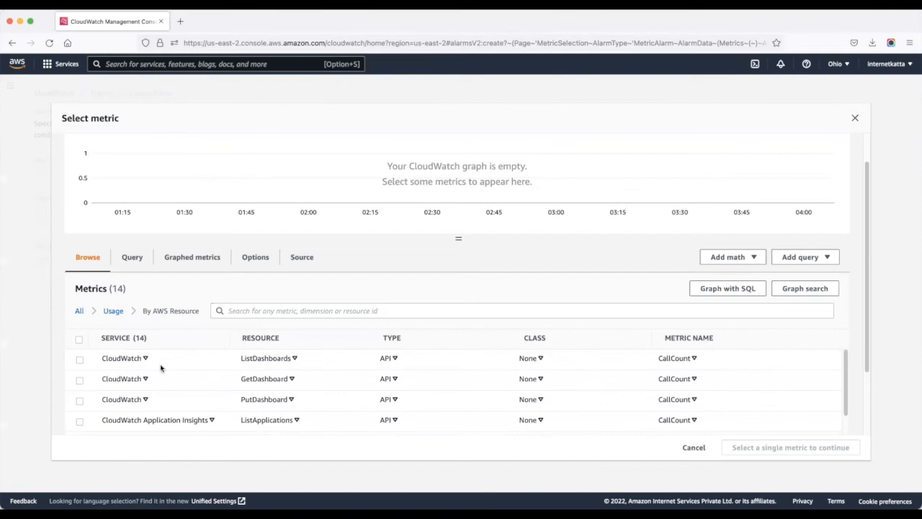
scroll(279, 399, down, 1)
scroll(279, 399, down, 3)
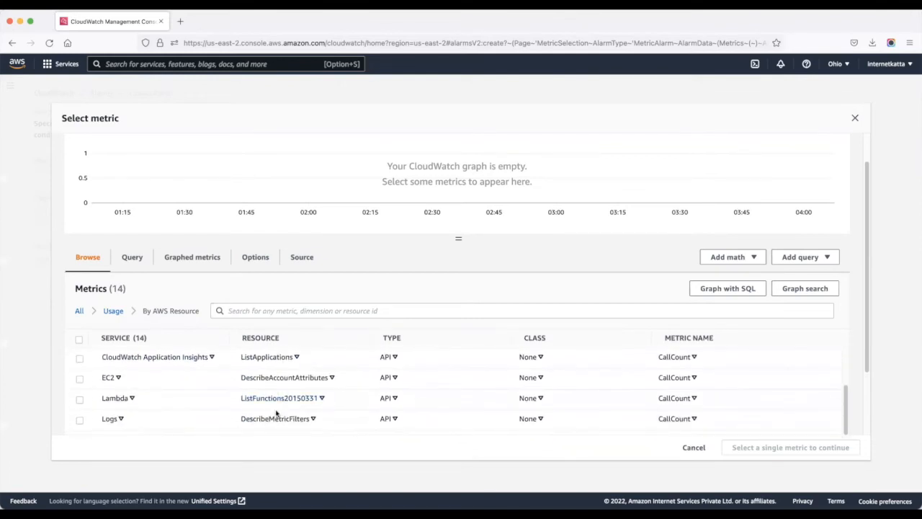
scroll(278, 387, down, 3)
scroll(319, 405, down, 1)
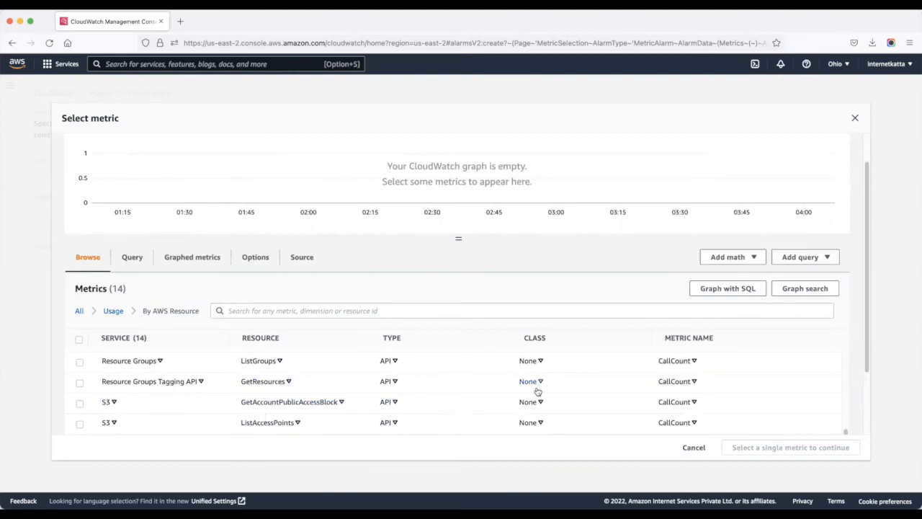
click(695, 448)
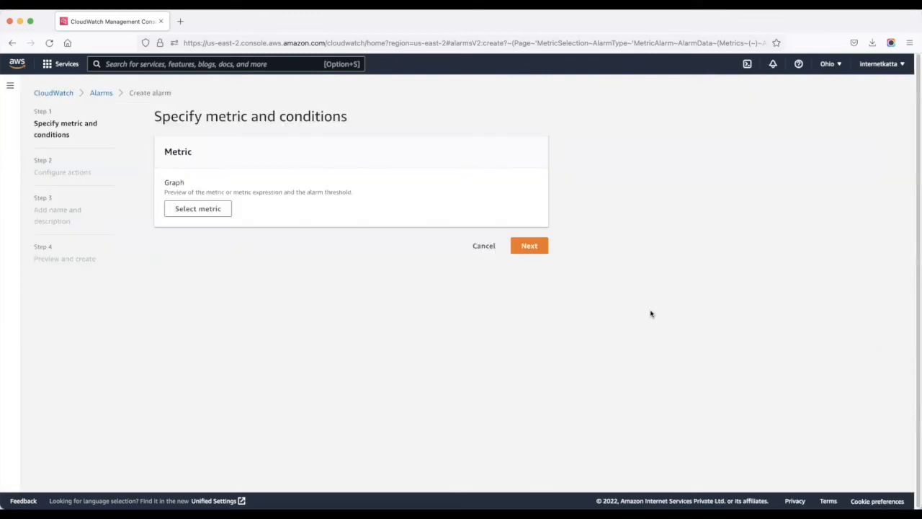
click(484, 246)
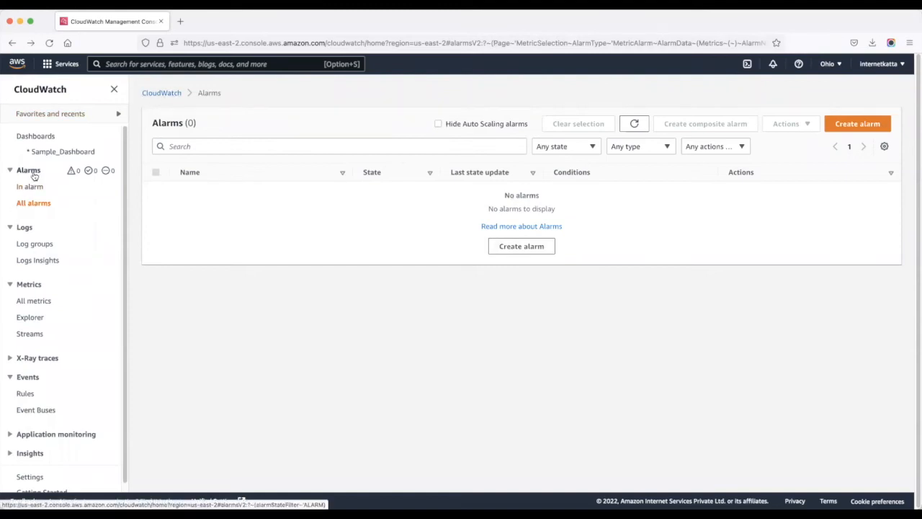
- View the log events in the most recent log stream of the /aws/lambda/python-secrete-manager log group
click(27, 227)
click(26, 228)
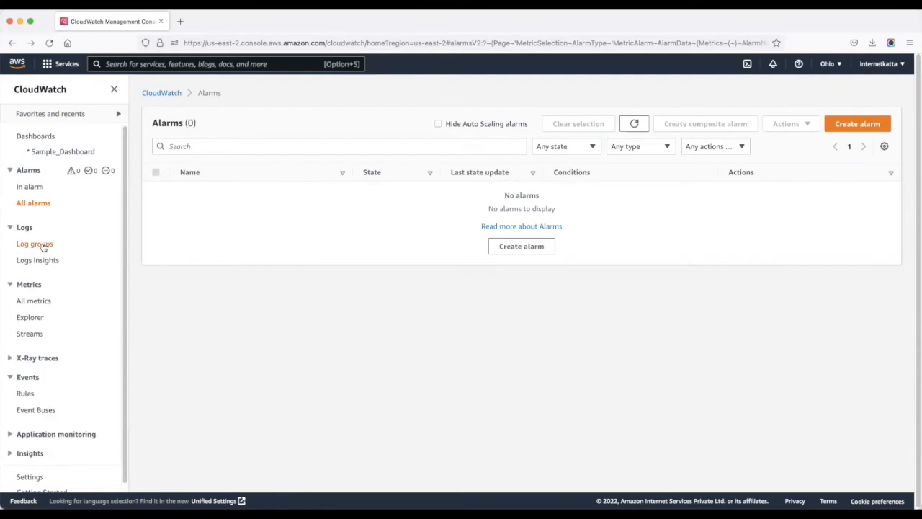
click(35, 244)
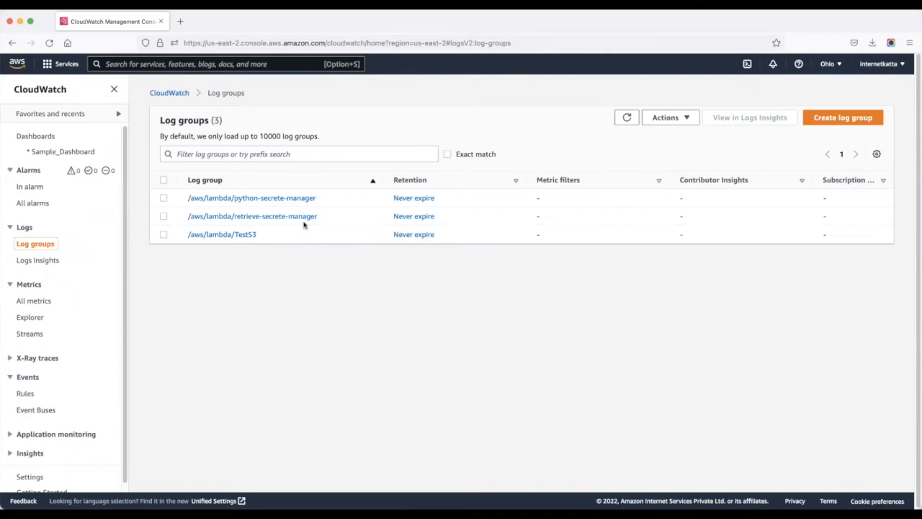
click(235, 205)
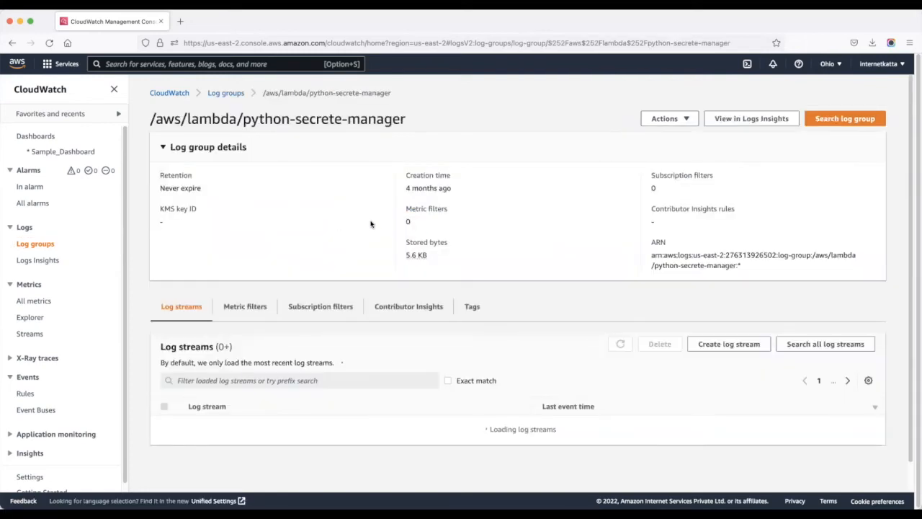
scroll(371, 224, down, 3)
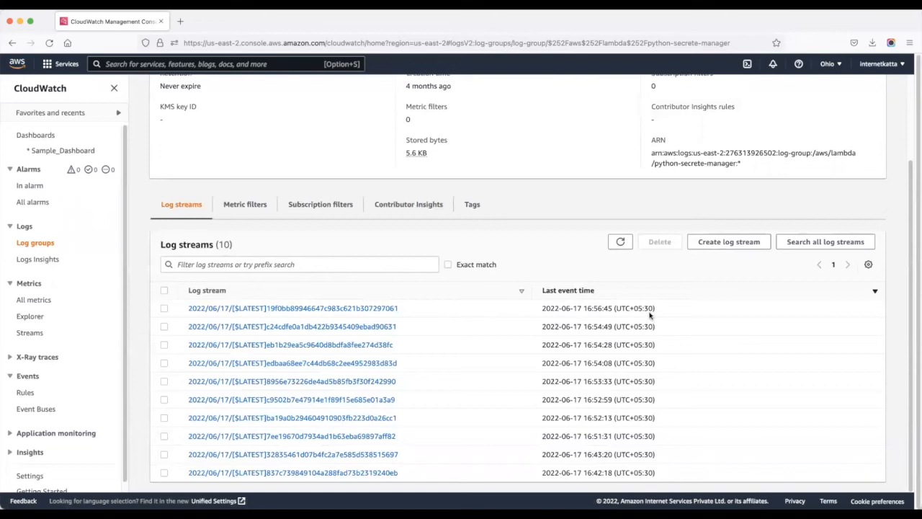
click(375, 311)
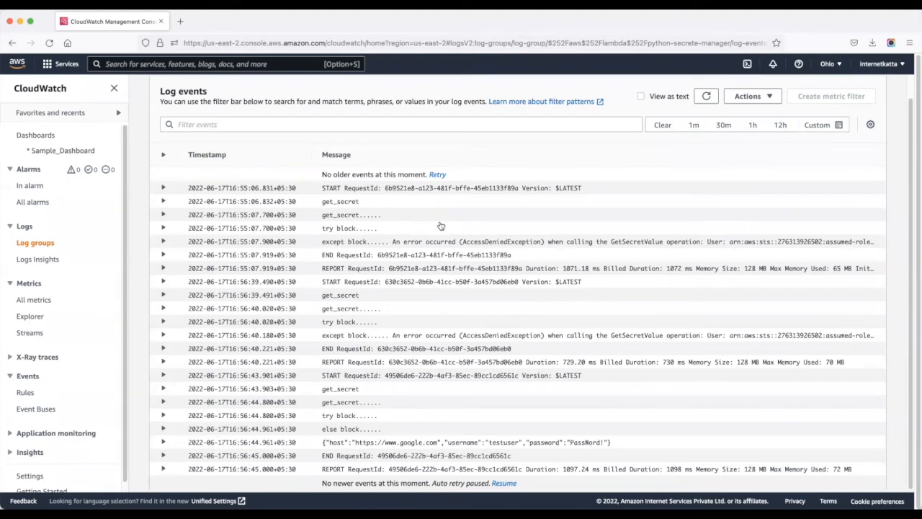
- Run the default Logs Insights query against the /aws/lambda/python-secrete-manager log group
click(25, 259)
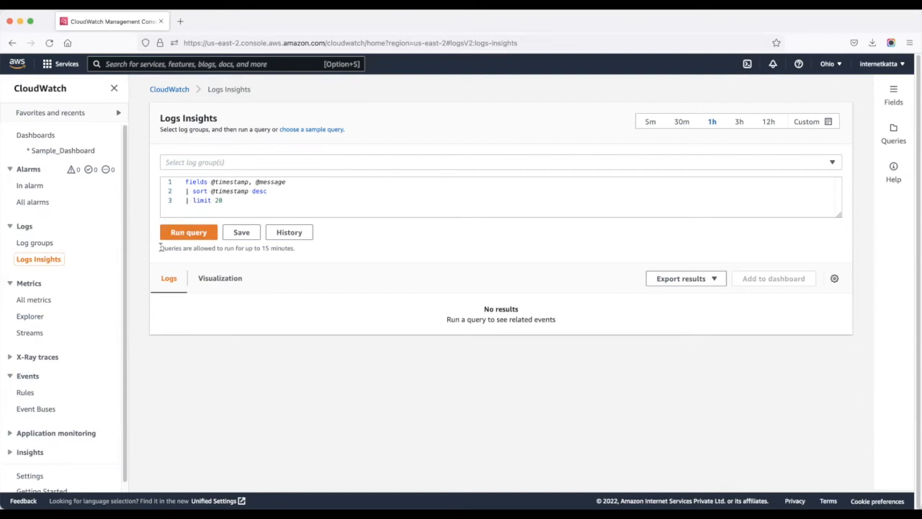
click(187, 233)
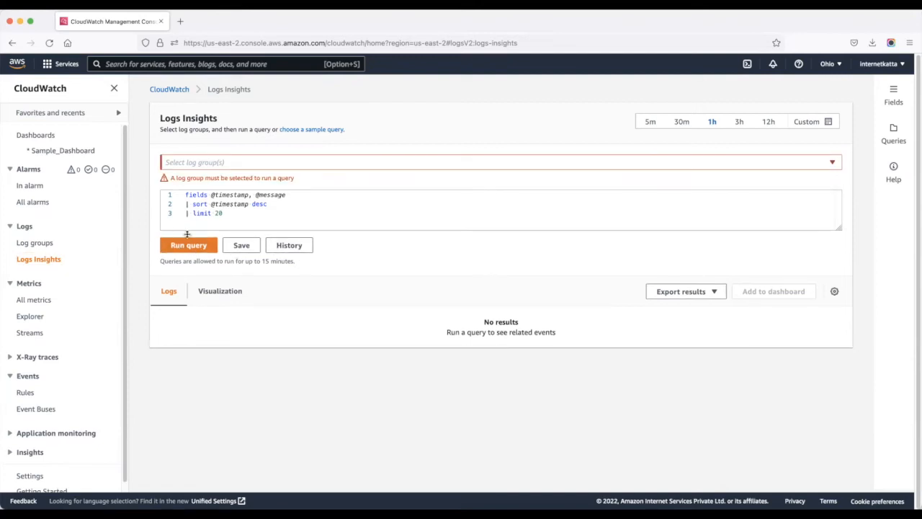
click(200, 163)
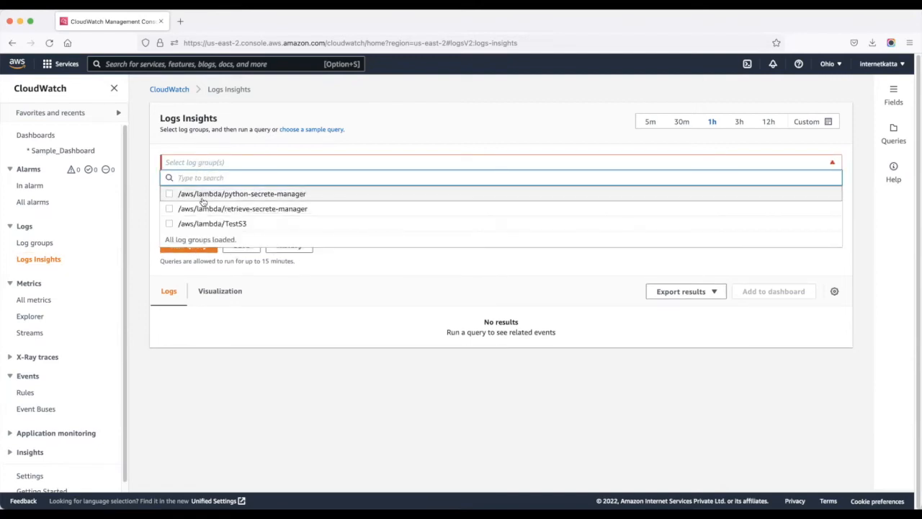
click(204, 194)
click(351, 264)
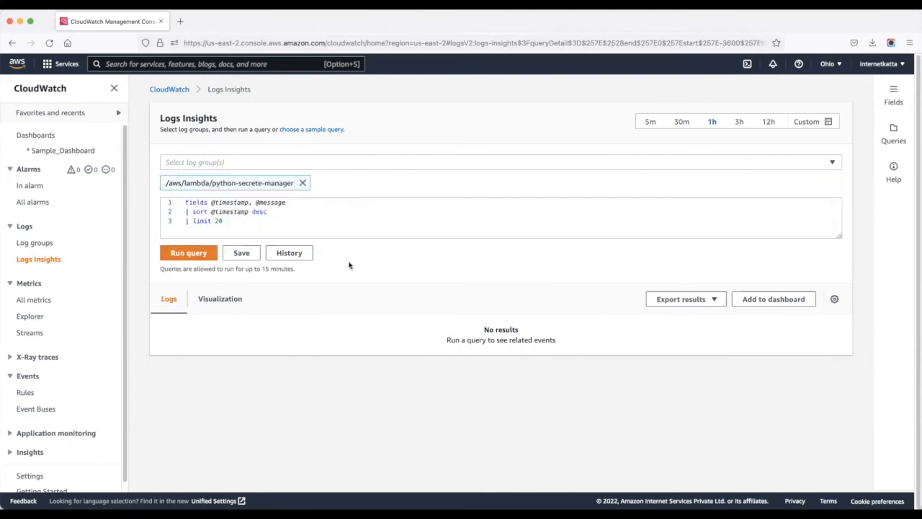
click(188, 253)
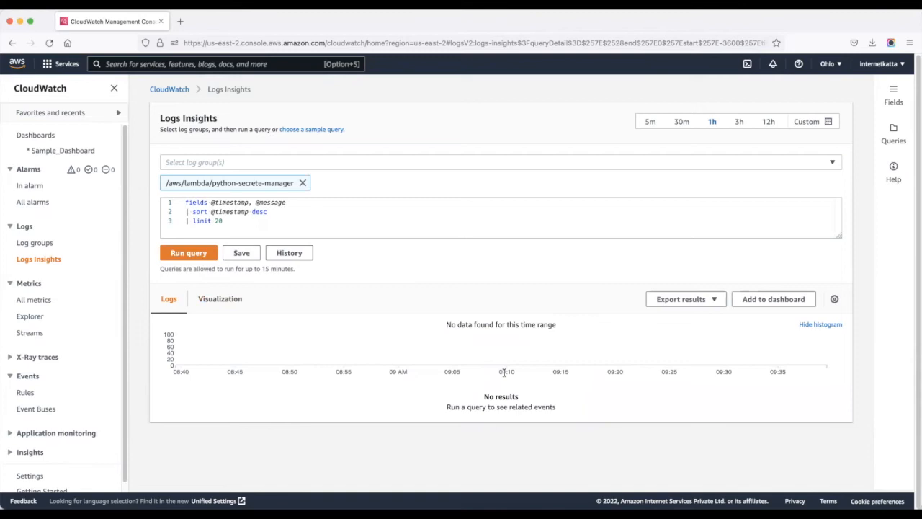
- Review the query's visualization and its available chart types, keeping the line chart
click(204, 300)
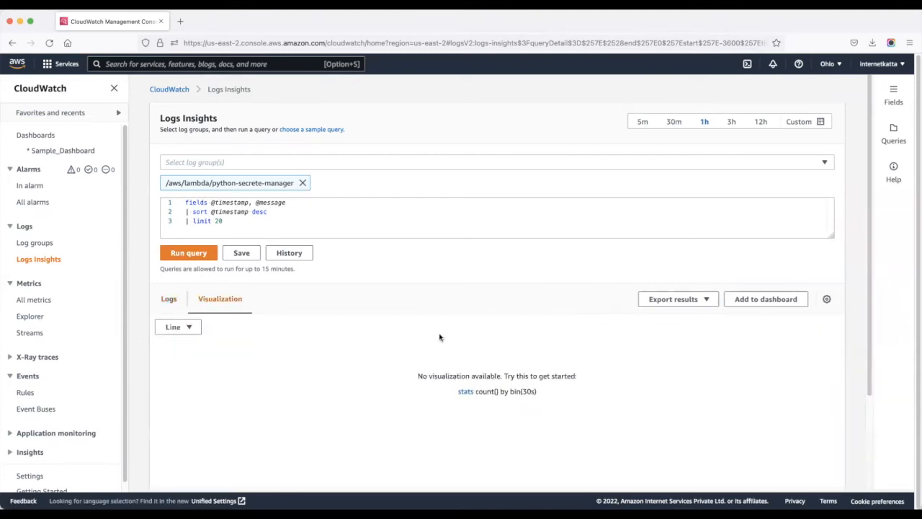
click(185, 331)
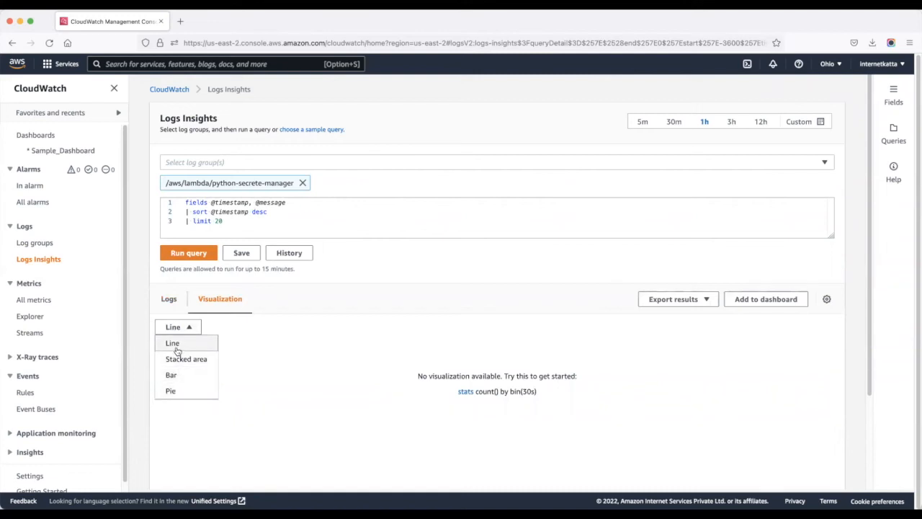
click(405, 260)
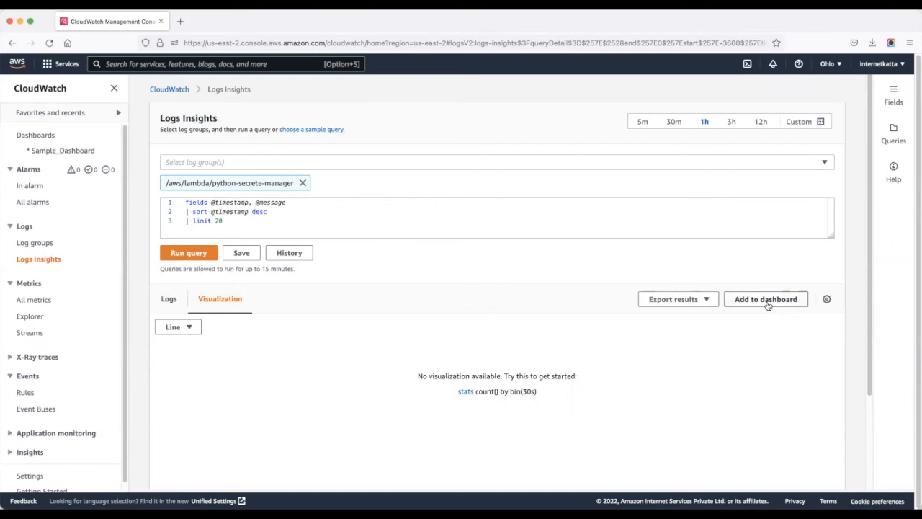
- Collapse the Logs and Alarms navigation sections and browse the AWS/SecretsManager metrics by class, resource, service and type
click(15, 226)
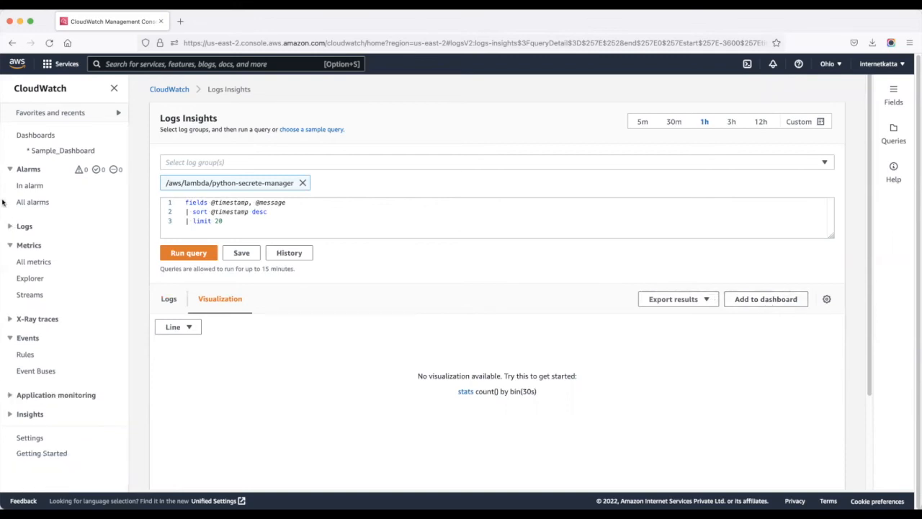
click(8, 168)
click(29, 225)
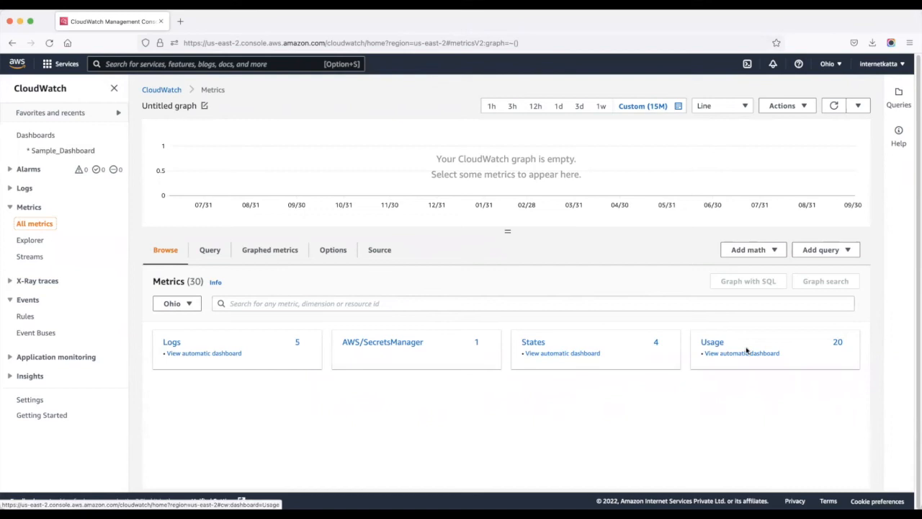
click(345, 342)
click(240, 344)
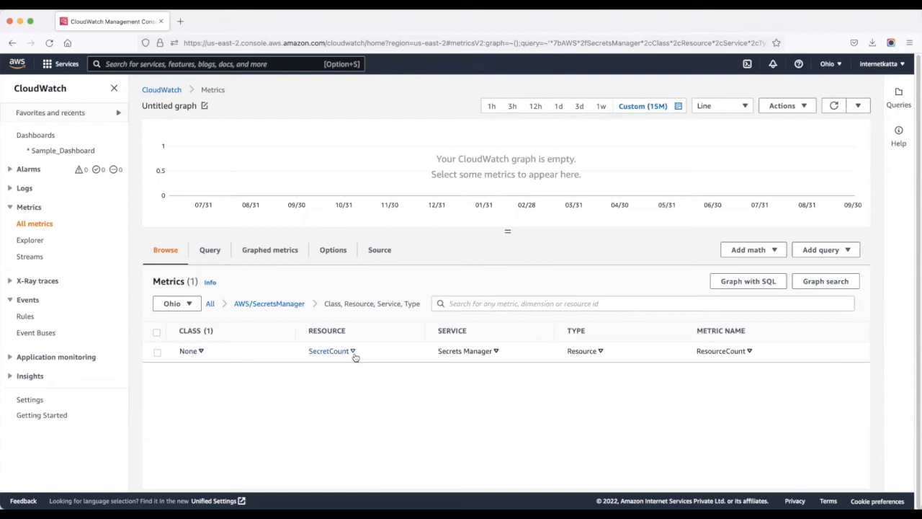
- Check the namespaces offered in the Metrics Insights query builder and view the graphed metrics list
click(211, 257)
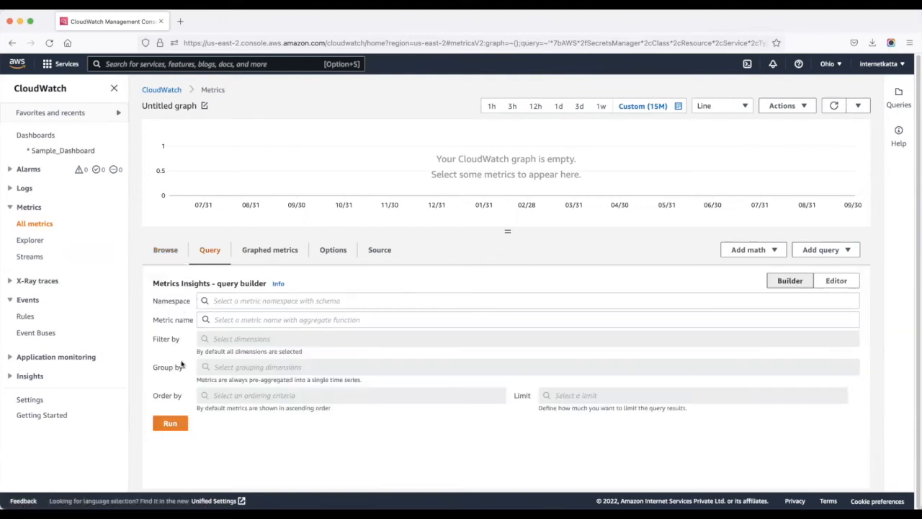
click(357, 300)
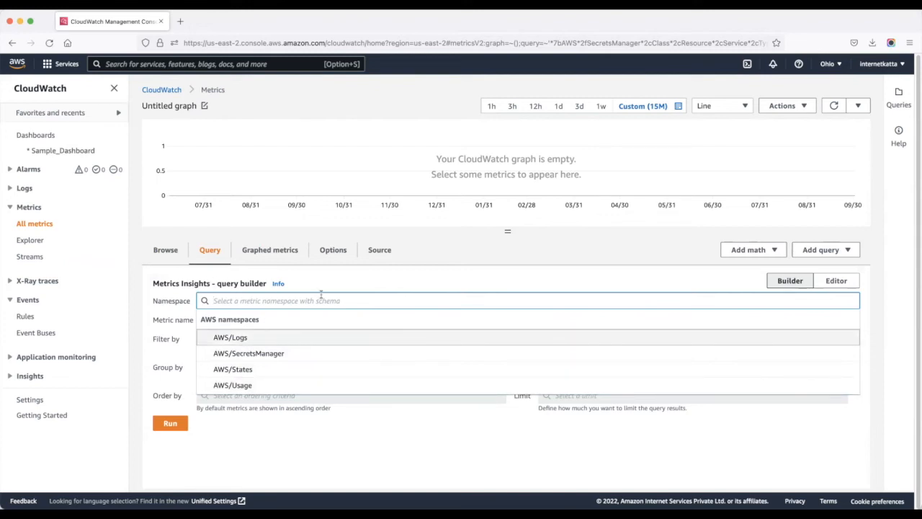
click(268, 251)
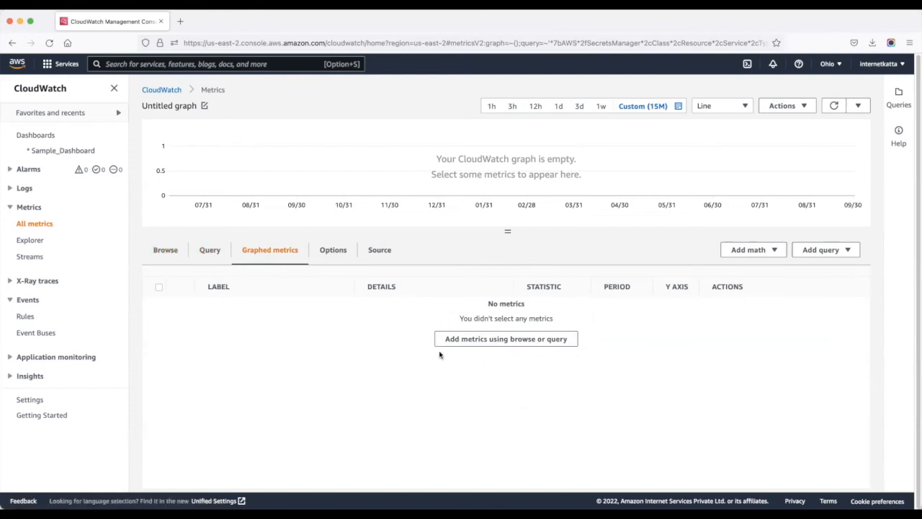
- Review the metric math options, including all functions, search, filter and SQL query, without adding an expression
click(768, 249)
mouse_move(761, 270)
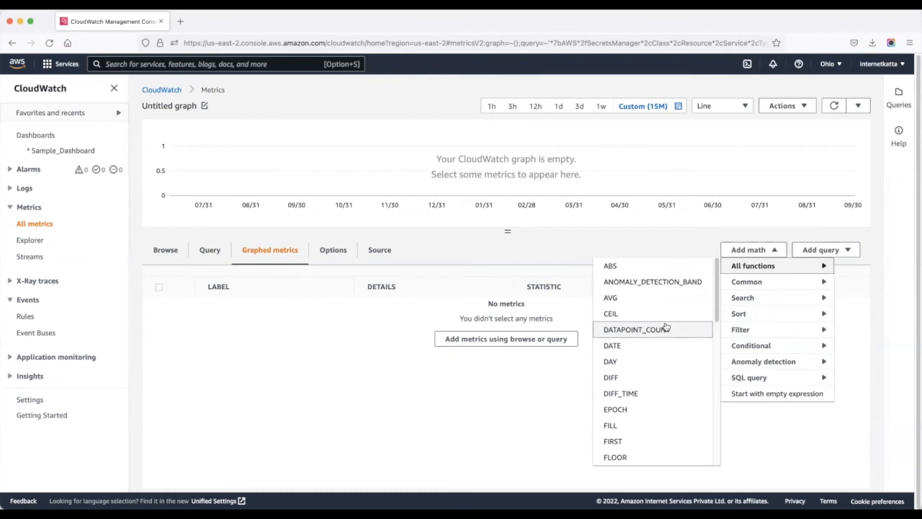
mouse_move(780, 286)
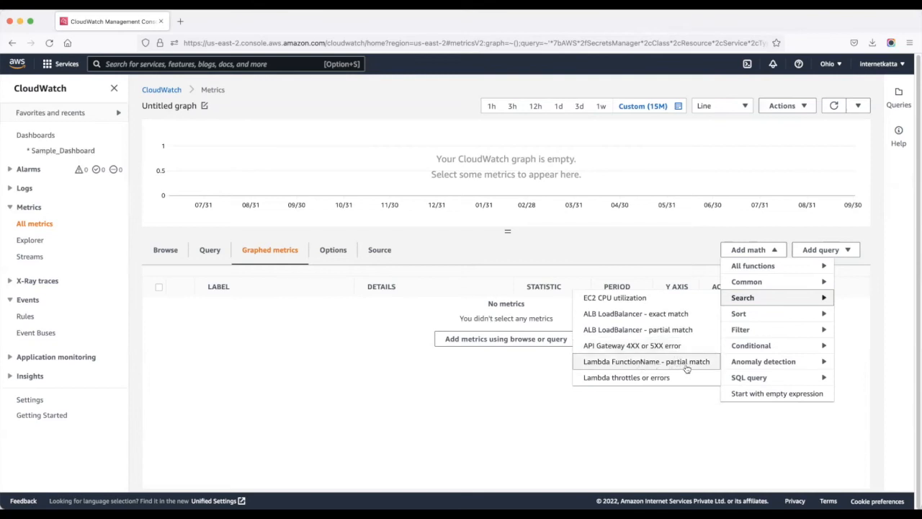
mouse_move(777, 331)
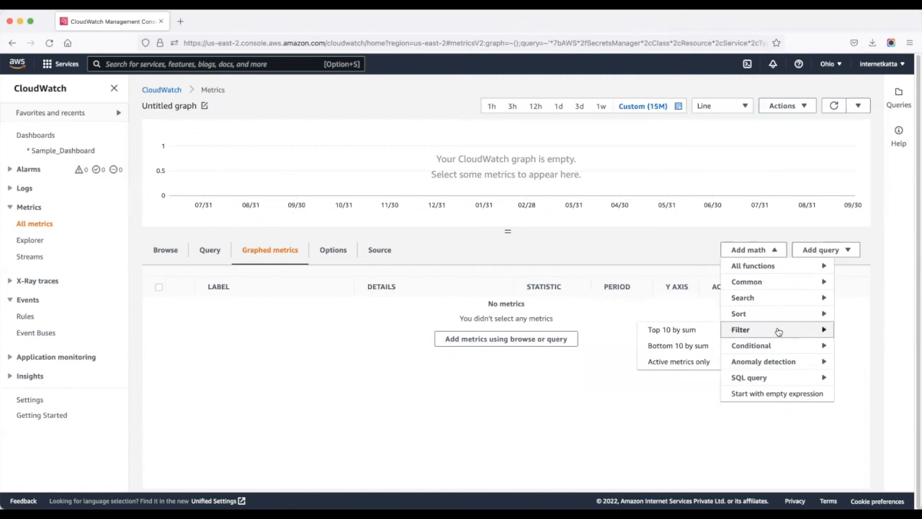
mouse_move(780, 362)
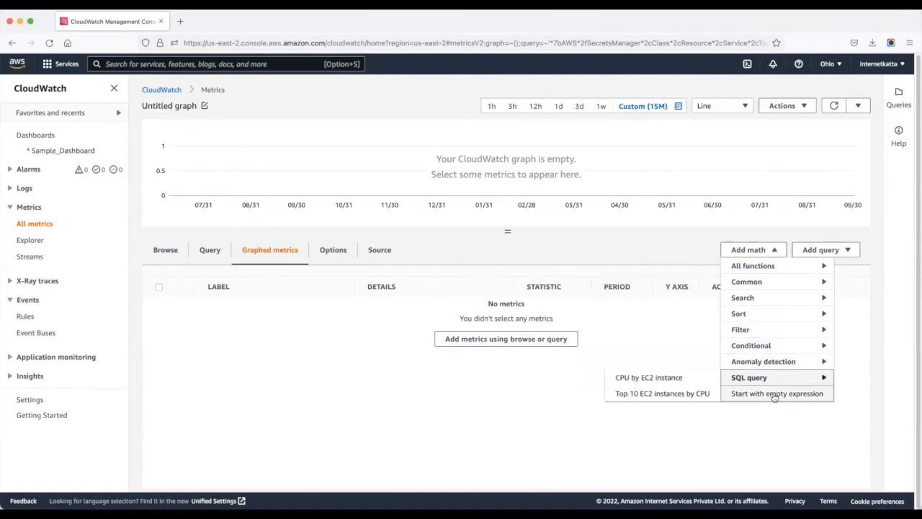
click(662, 322)
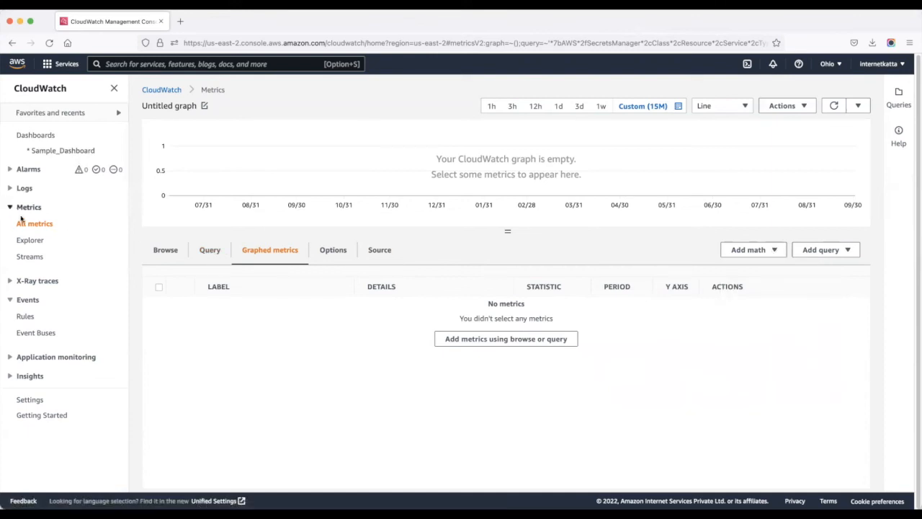
- Open the metrics Explorer and check which resource metrics it offers
click(29, 240)
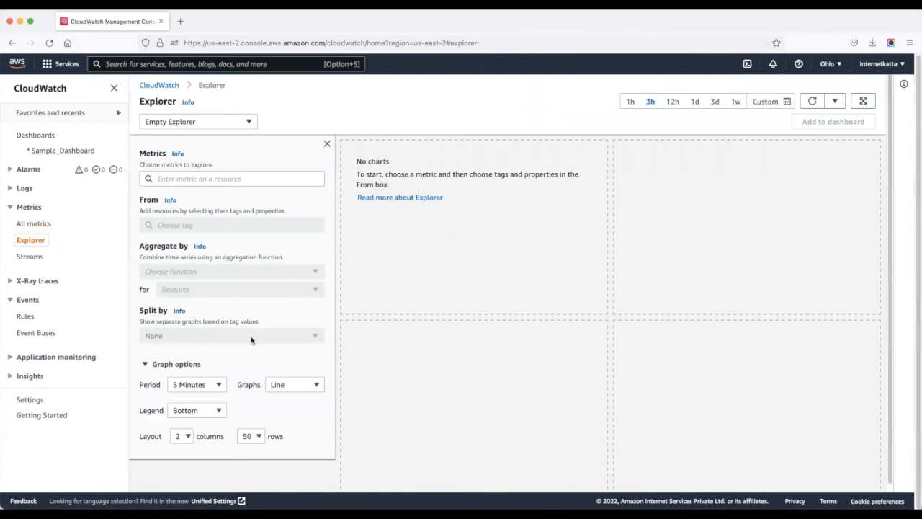
click(221, 177)
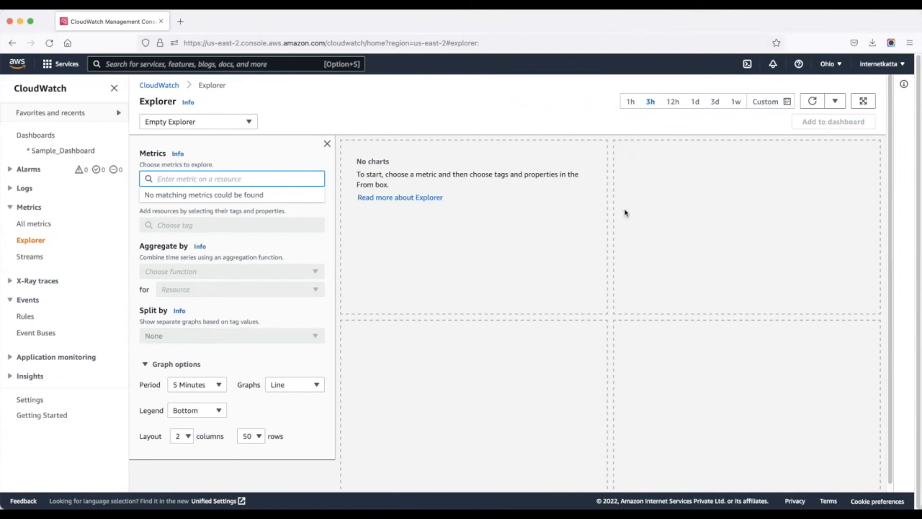
- Open the metric streams page, review the settings for creating a metric stream, and cancel without creating one
click(33, 260)
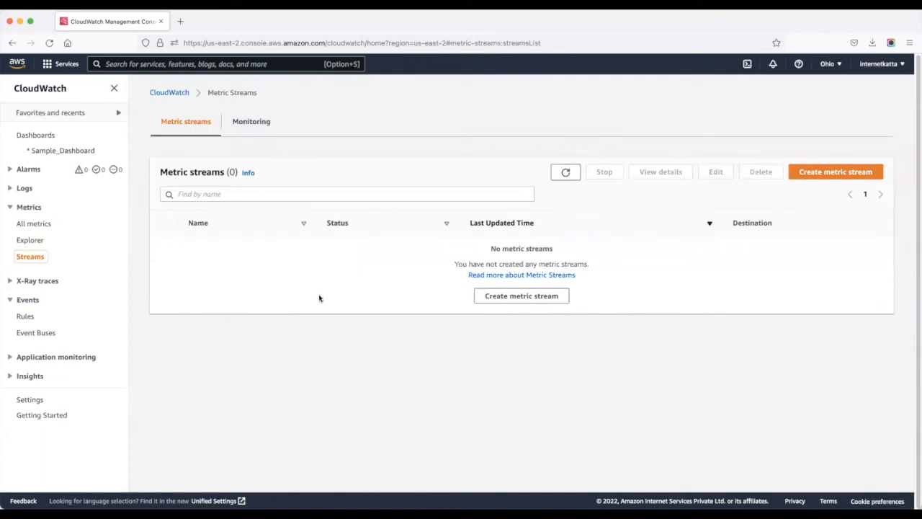
click(833, 175)
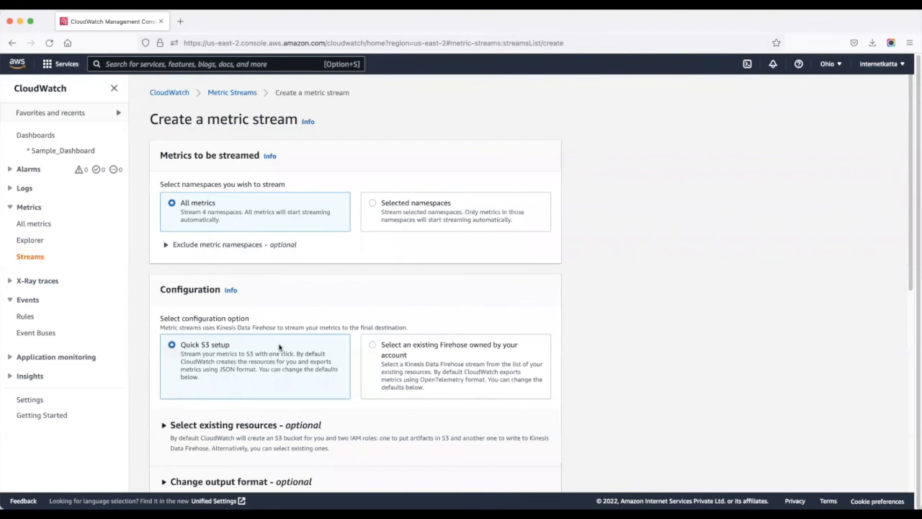
scroll(382, 282, down, 1)
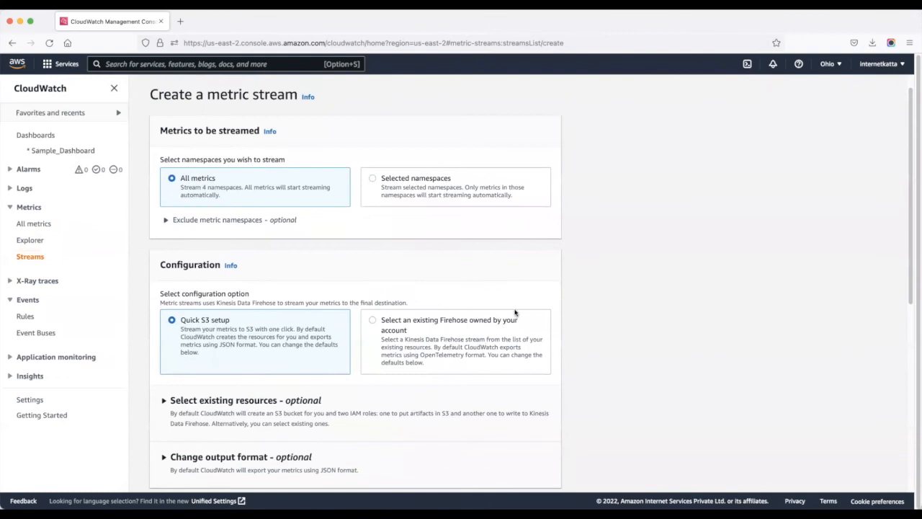
scroll(515, 312, down, 6)
scroll(245, 295, down, 7)
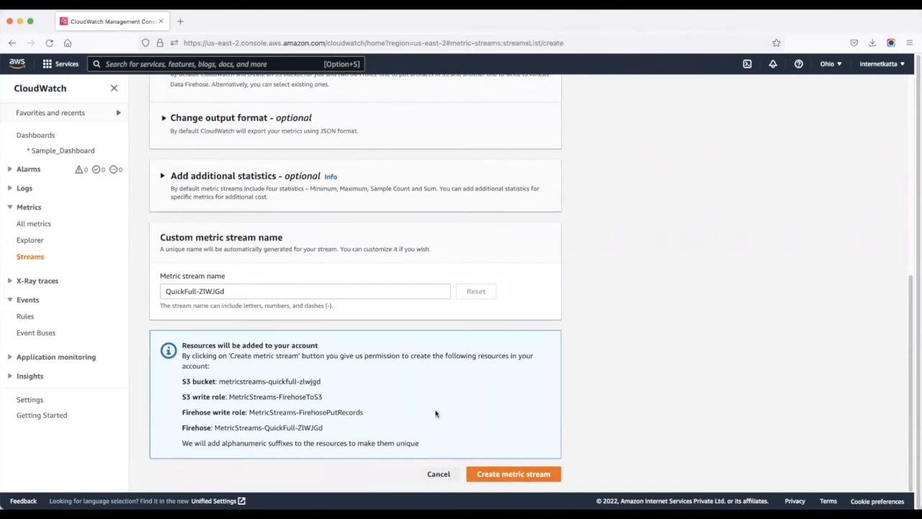
click(438, 473)
- Collapse the Metrics section and go from the CloudWatch Events rules page to Amazon EventBridge, confirming leaving the page
click(9, 208)
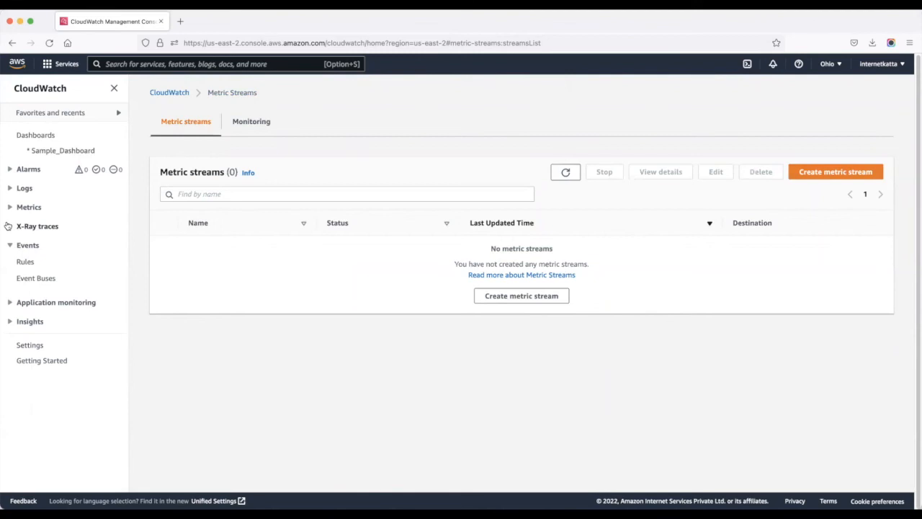
click(9, 227)
click(9, 226)
click(24, 263)
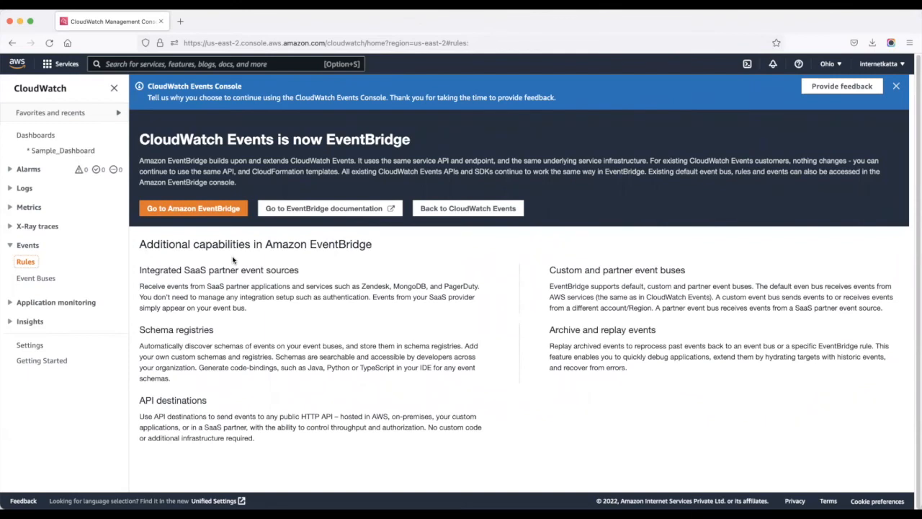
click(222, 206)
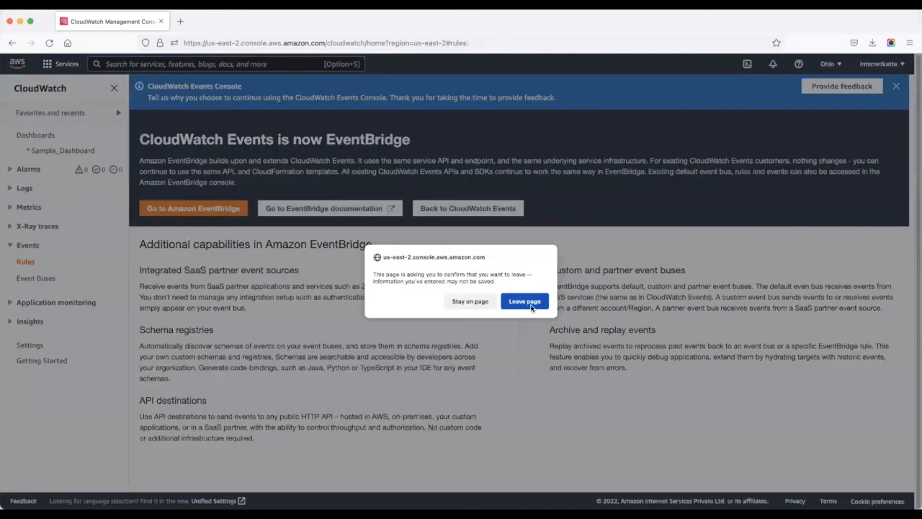
click(534, 360)
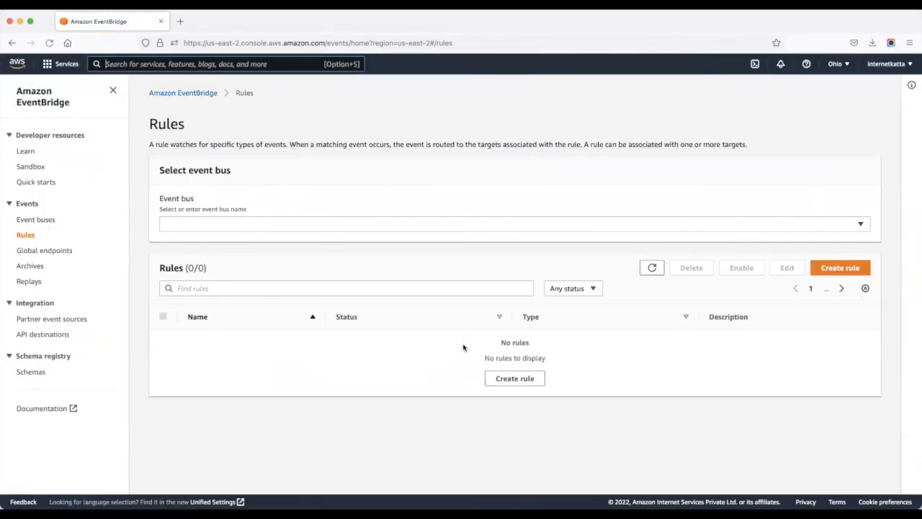
- Start a rule named testrule with description "testing event rule" and rule type Schedule, and continue to the schedule definition
click(836, 268)
click(260, 206)
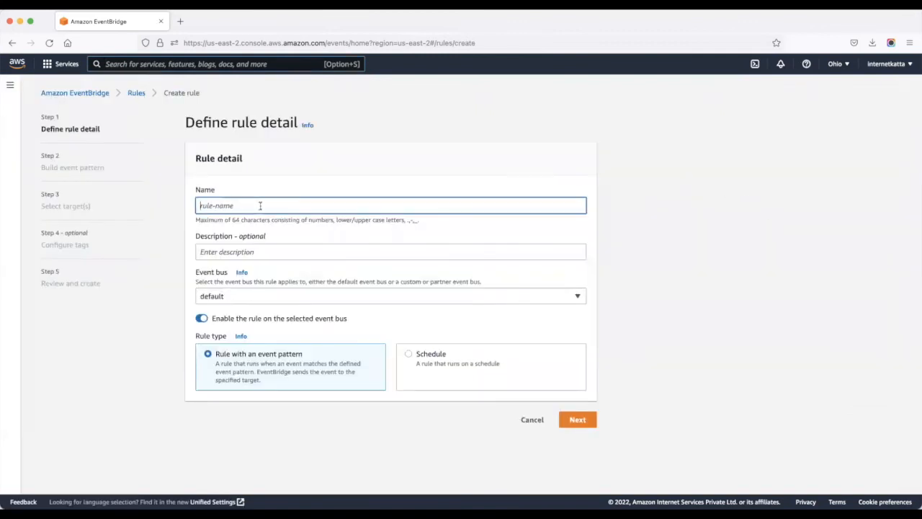
text(testrule)
click(274, 253)
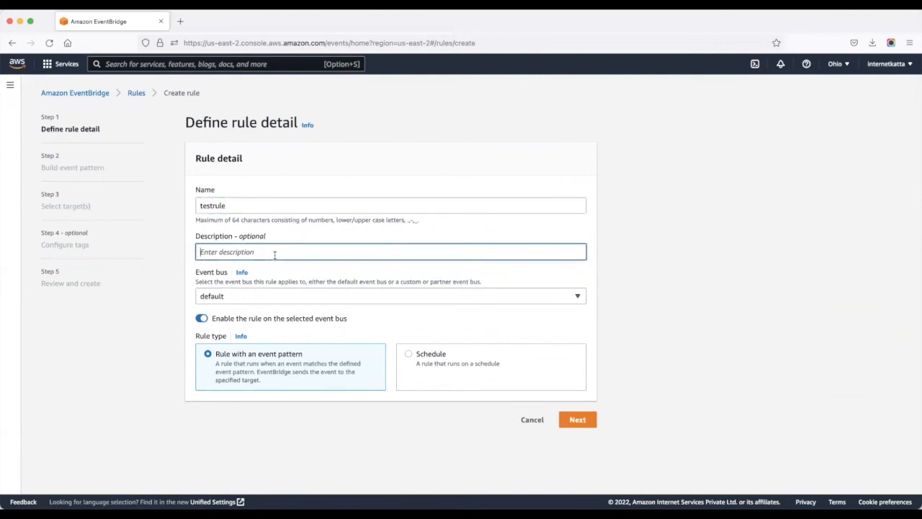
text(testing event rule)
click(408, 354)
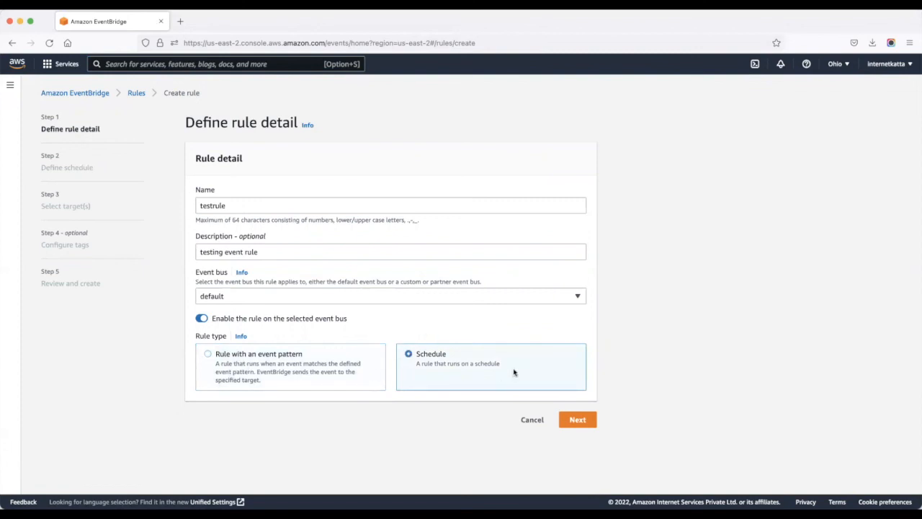
click(578, 419)
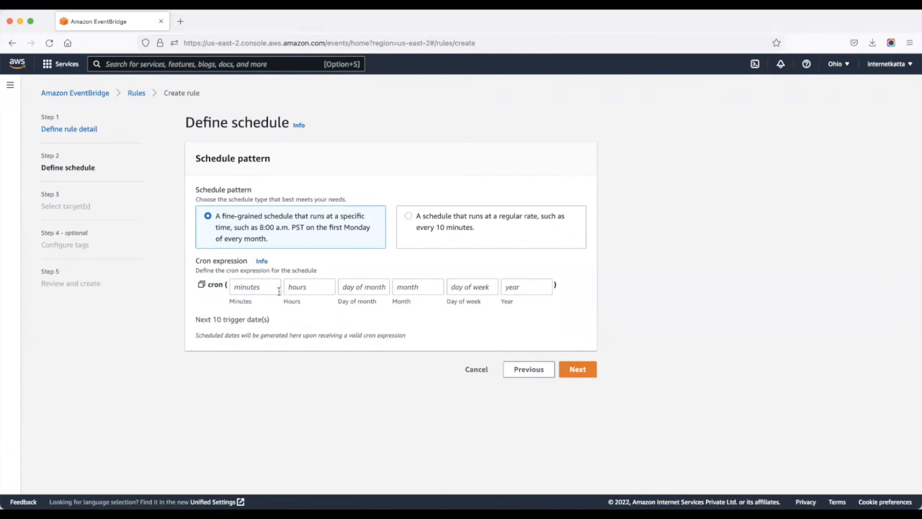
- Define the rule's schedule as a regular rate of 12 hours and continue to target selection
click(408, 217)
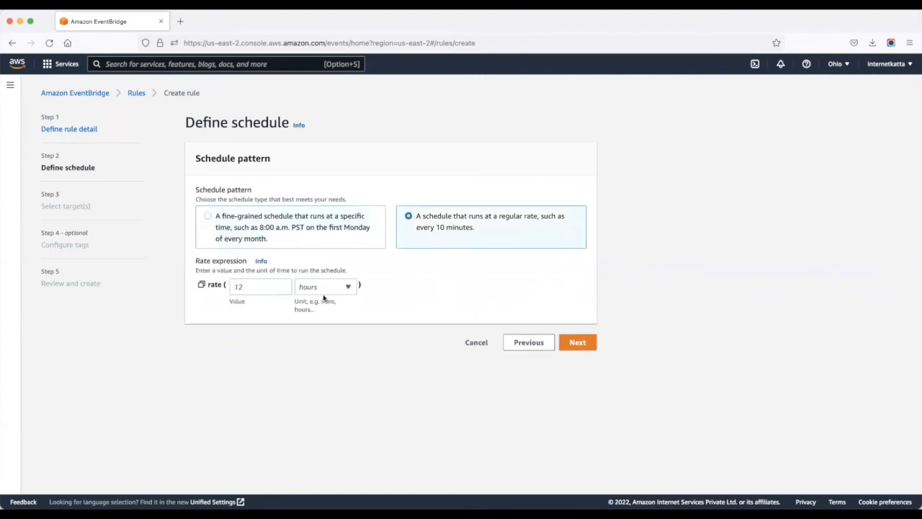
click(345, 289)
click(345, 287)
click(342, 294)
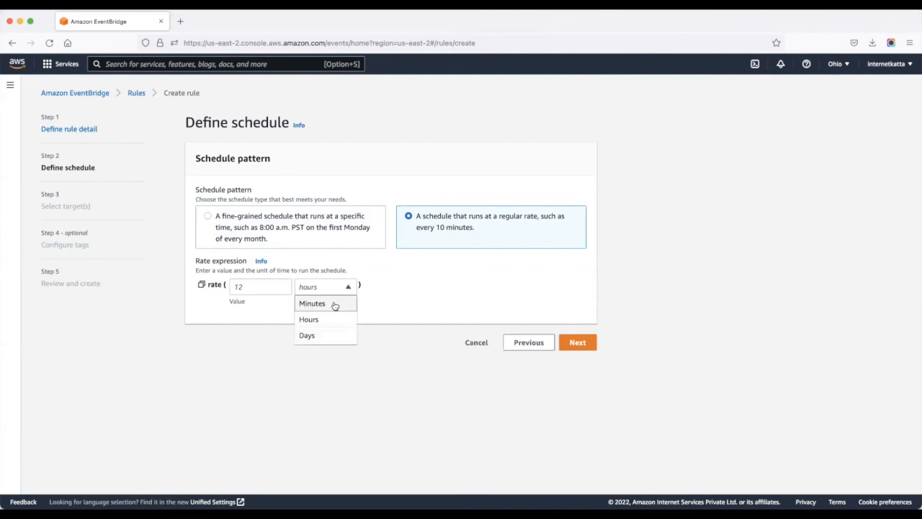
click(436, 284)
click(273, 289)
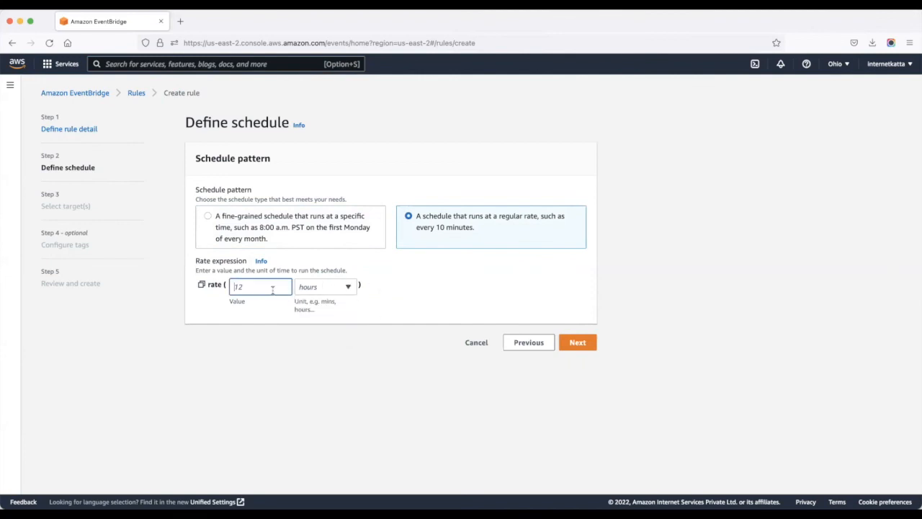
text(12)
click(324, 288)
click(317, 320)
click(578, 343)
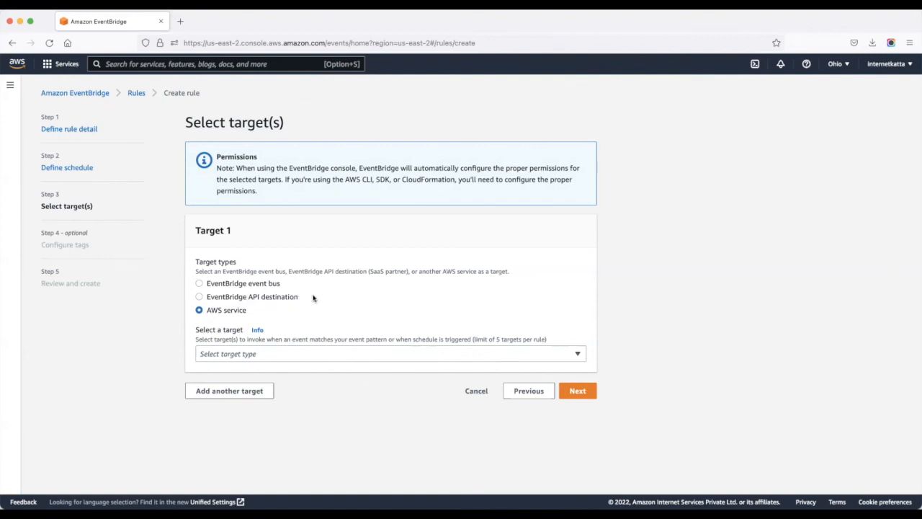
- Set the rule's target to the Lambda function process-s3-object and continue to the tags
click(369, 358)
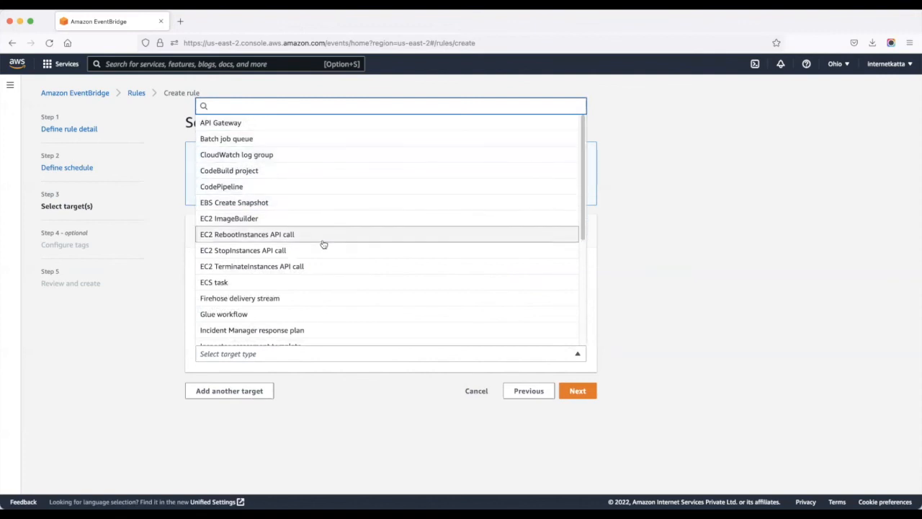
scroll(325, 242, down, 3)
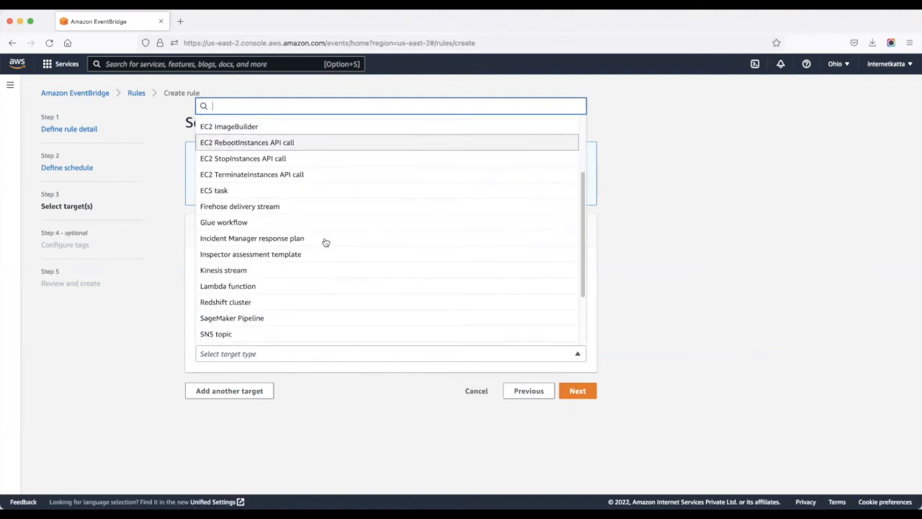
click(238, 268)
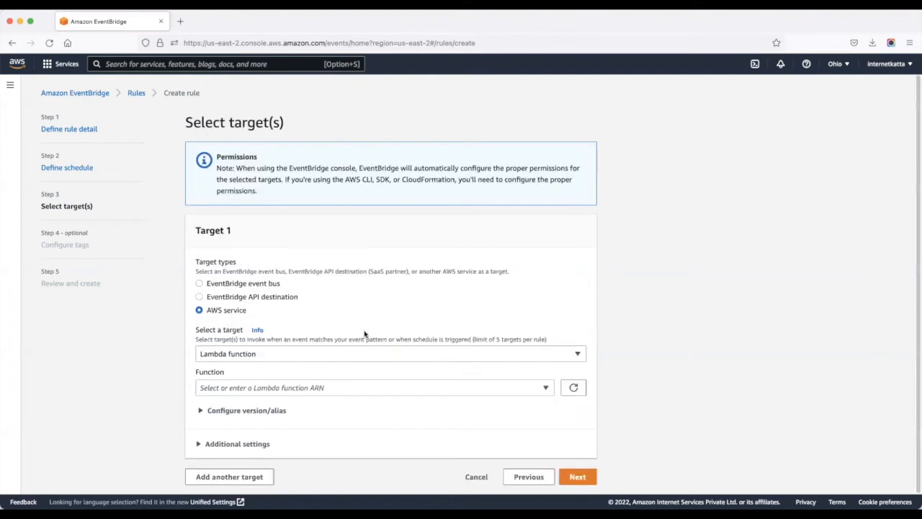
click(364, 388)
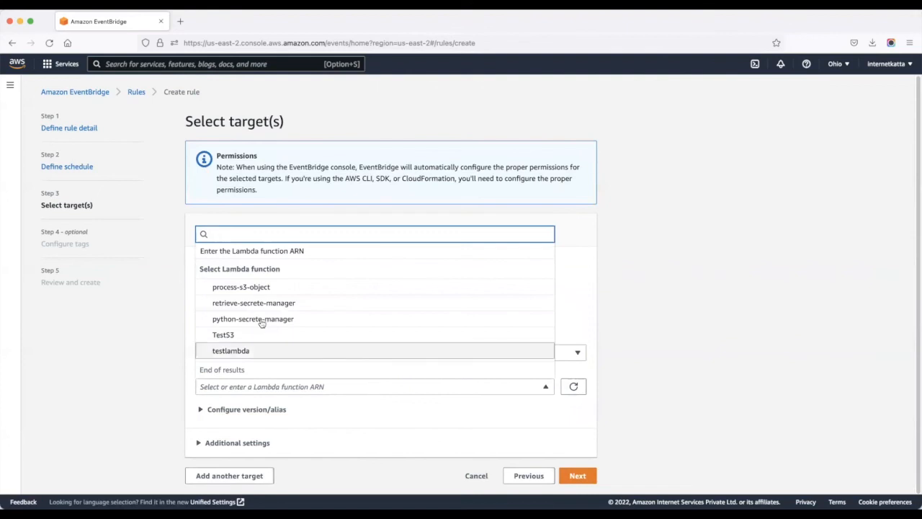
click(226, 288)
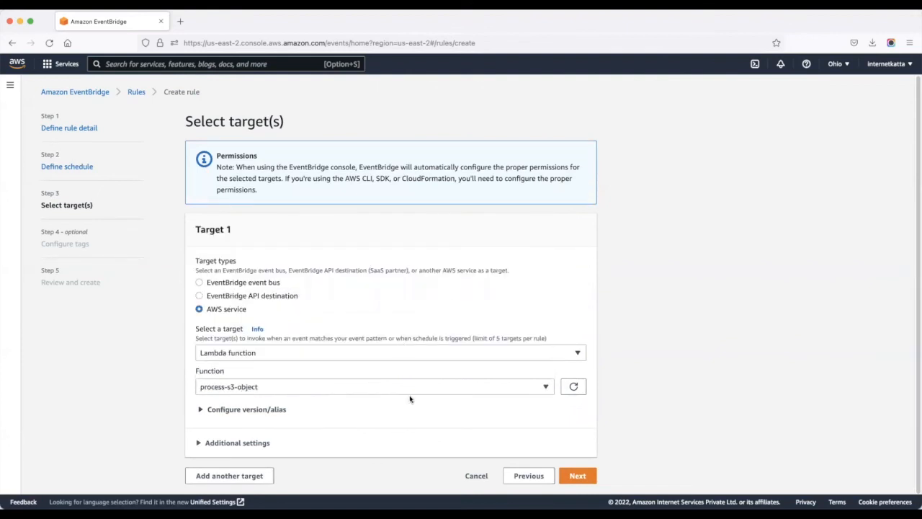
click(577, 475)
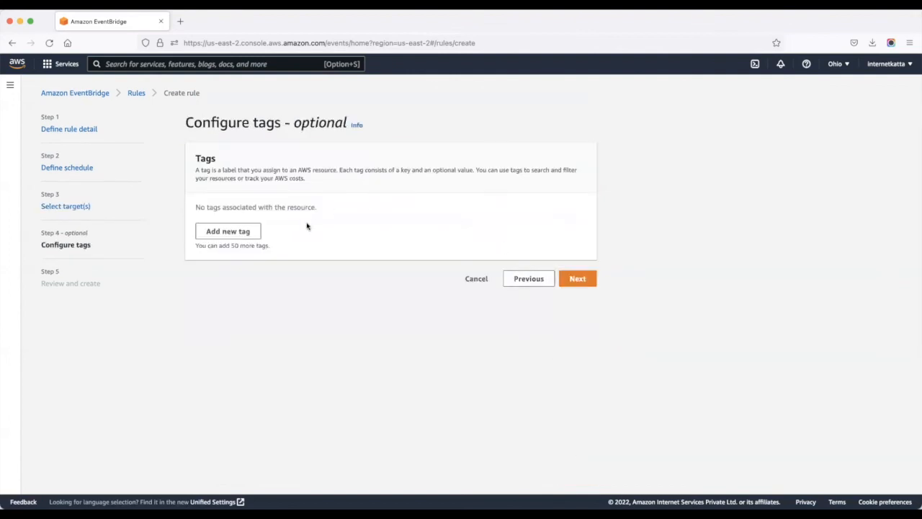
- Add an empty tag row and abandon the rule by returning to the Amazon EventBridge home page
click(226, 231)
click(285, 225)
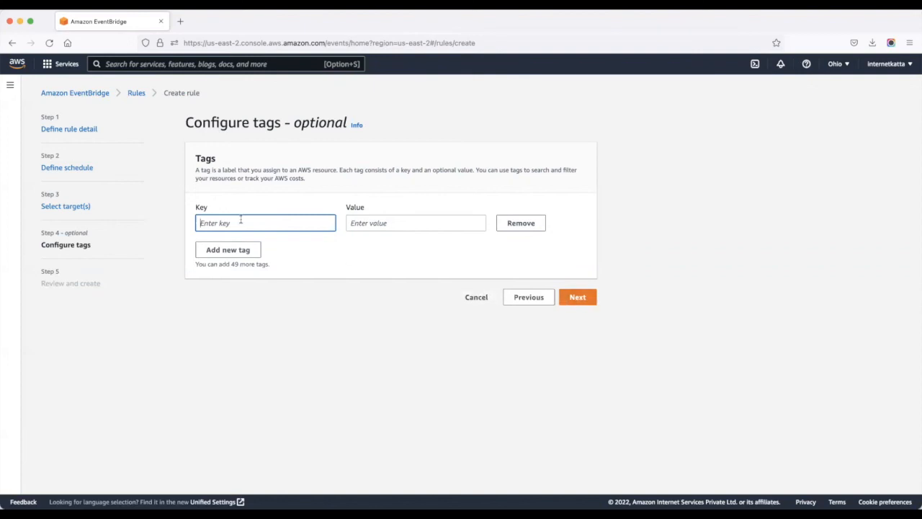
click(73, 93)
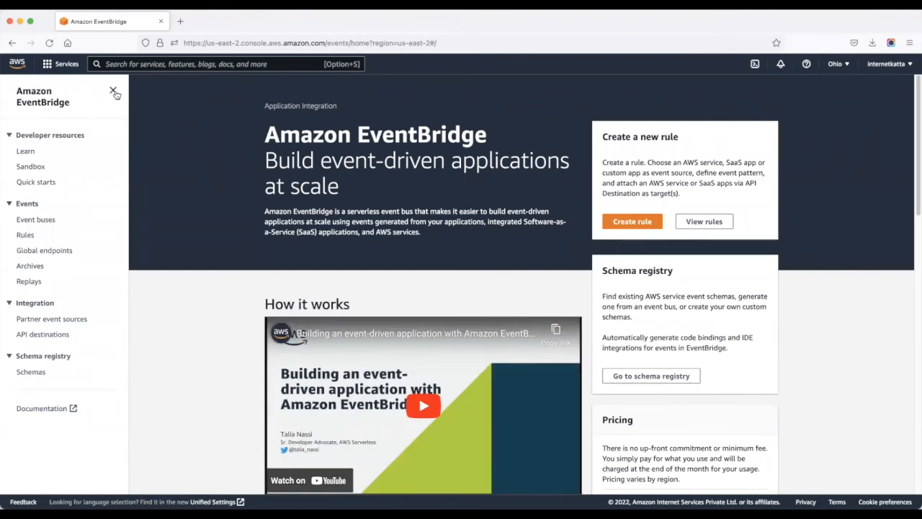
- Switch back to CloudWatch by searching the services for "Cloudwatch", and open the ServiceLens Map under Application monitoring
click(112, 91)
click(115, 65)
text(Cloud)
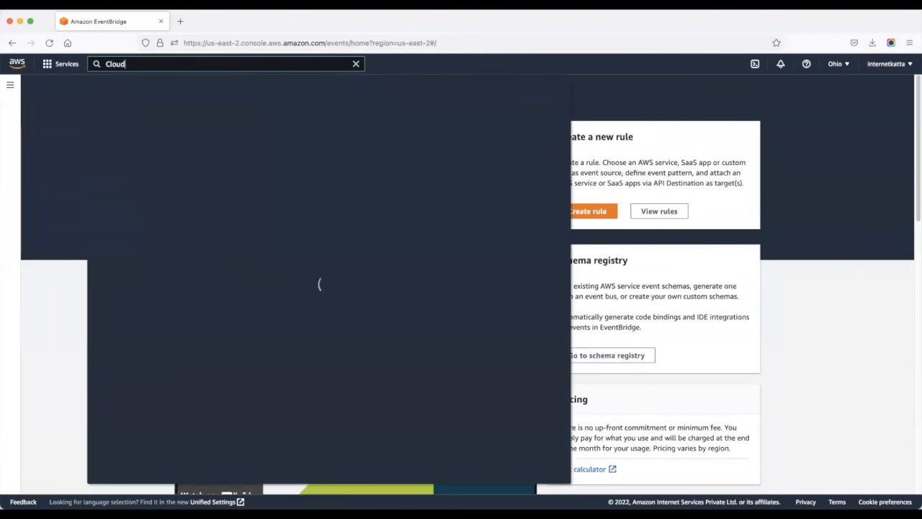
text(watch)
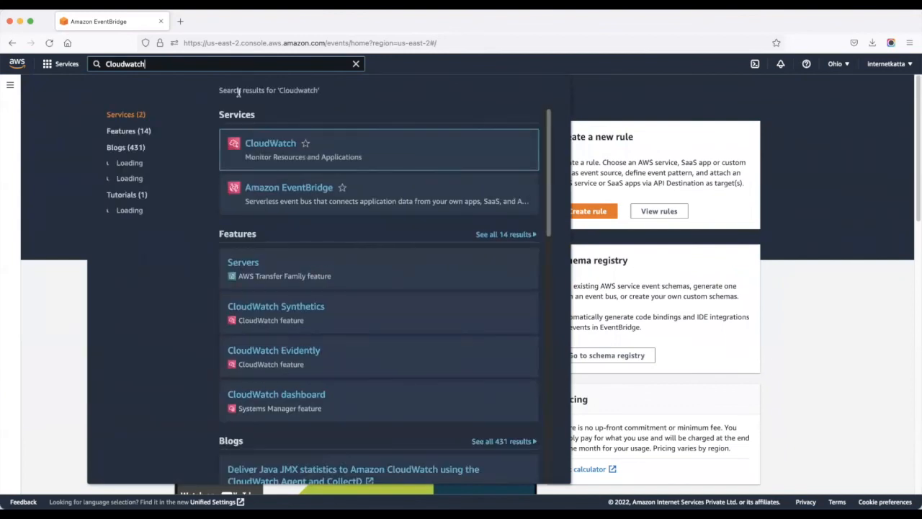
click(266, 143)
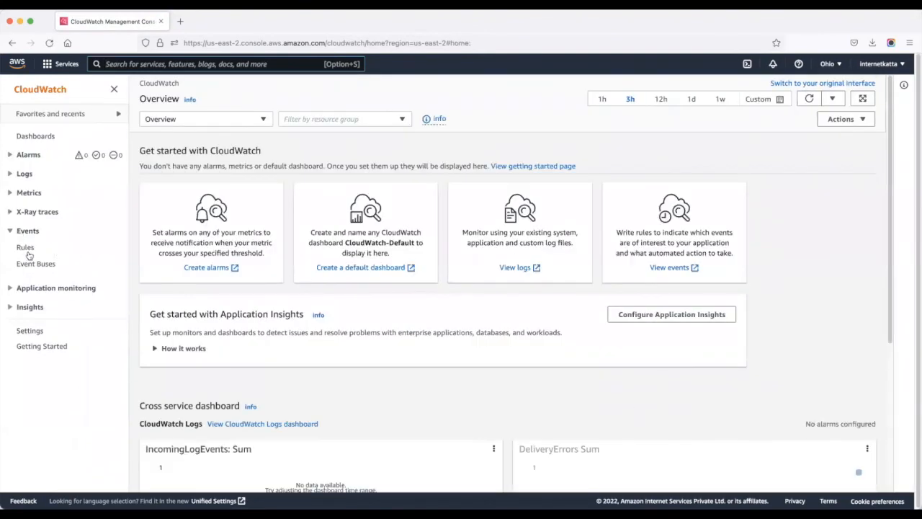
click(12, 289)
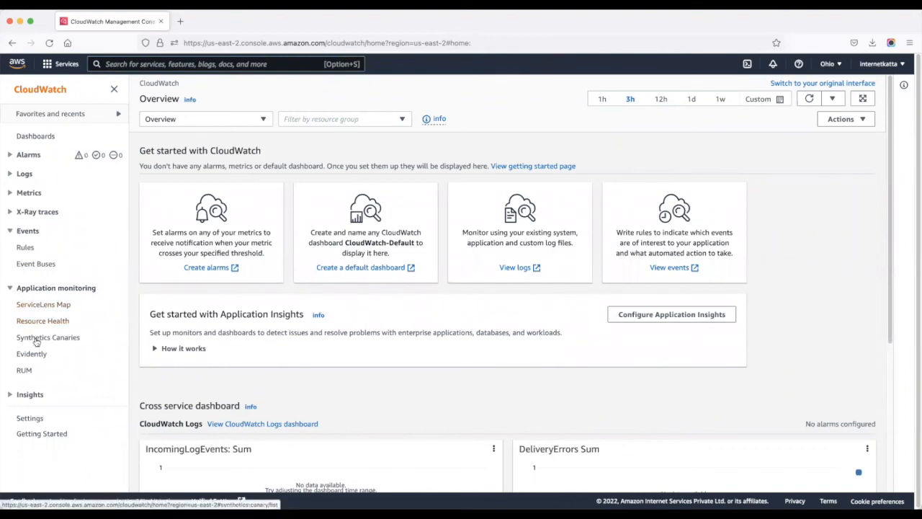
click(57, 305)
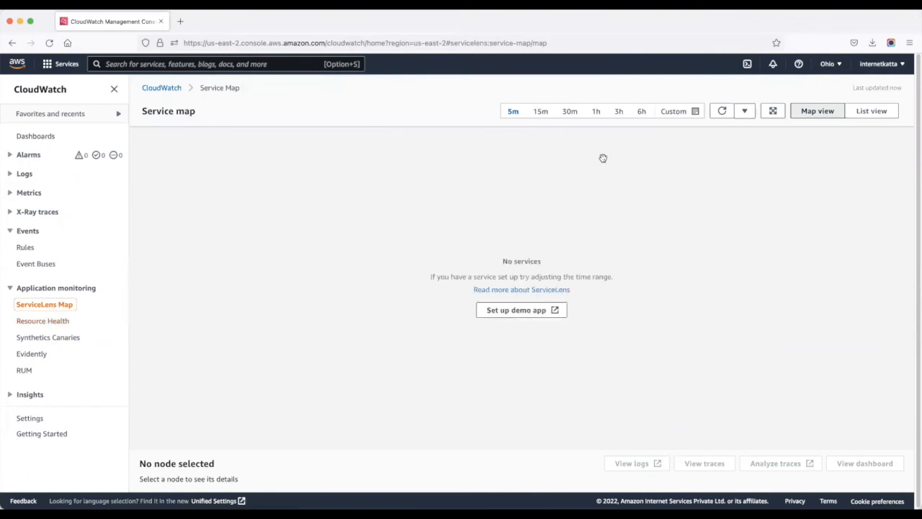
- Try to apply a custom relative time range of 15 months to the service map
click(668, 114)
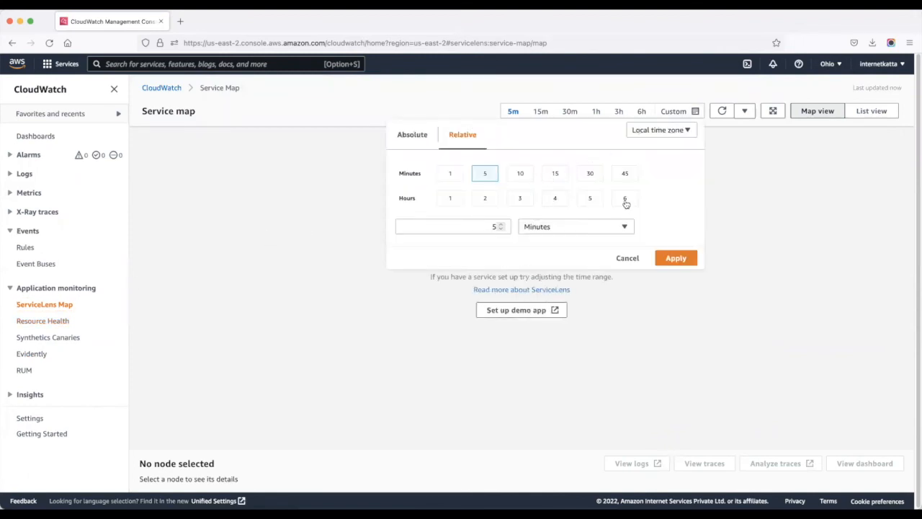
click(576, 229)
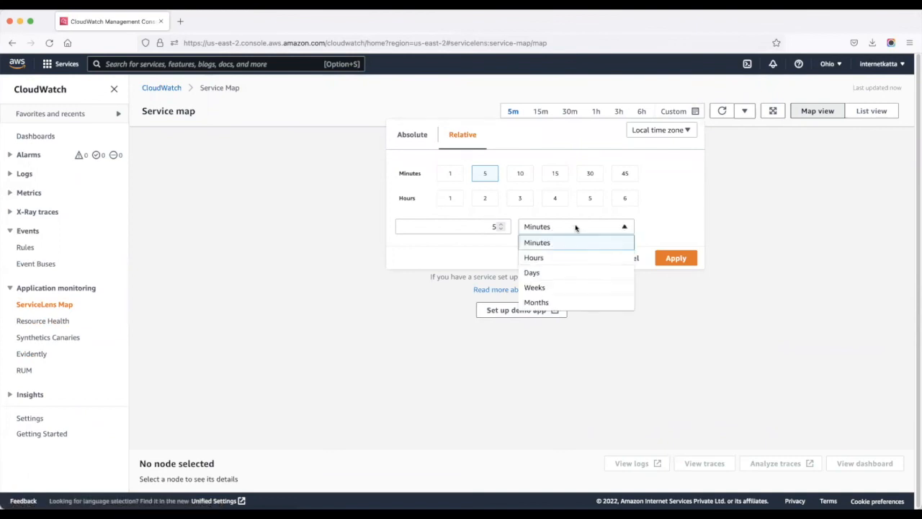
click(551, 303)
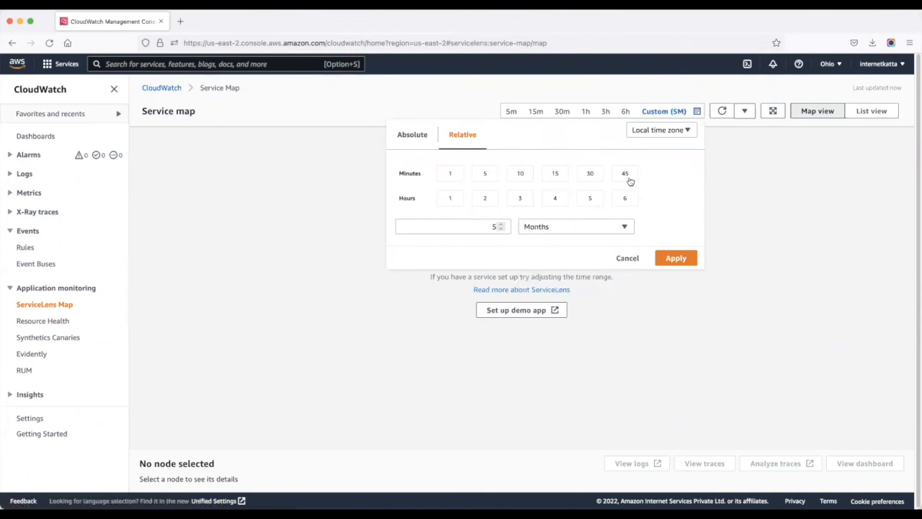
click(483, 227)
text(1)
click(672, 257)
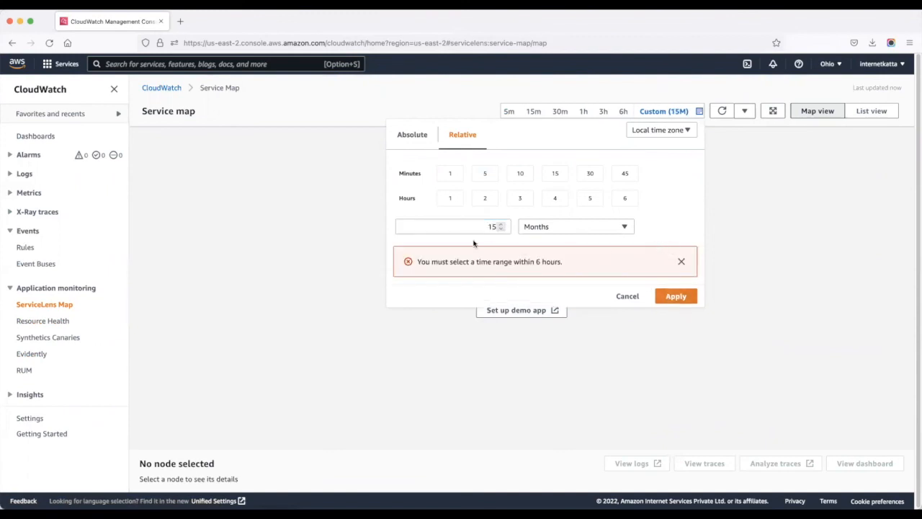
- Set the service map's custom relative time range to 5 hours and apply it
drag(482, 225, 513, 226)
text(6)
click(662, 294)
click(493, 226)
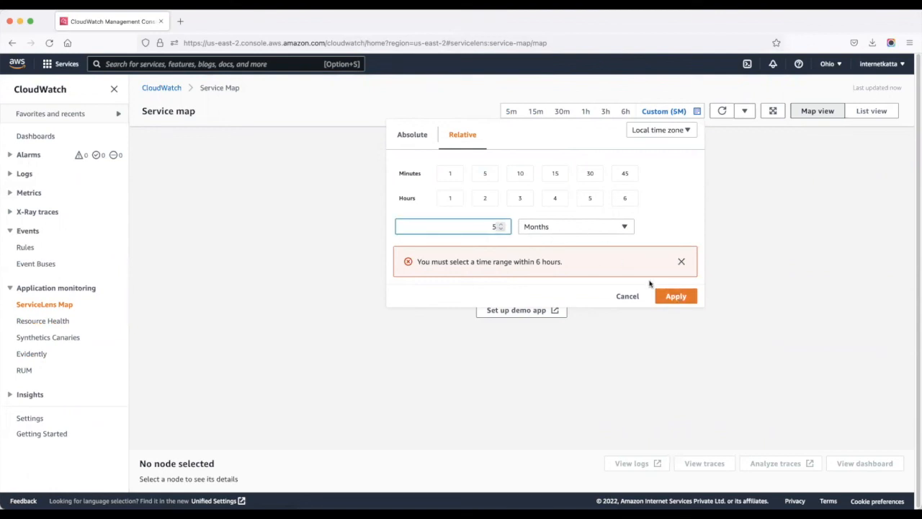
click(581, 226)
click(556, 257)
click(670, 295)
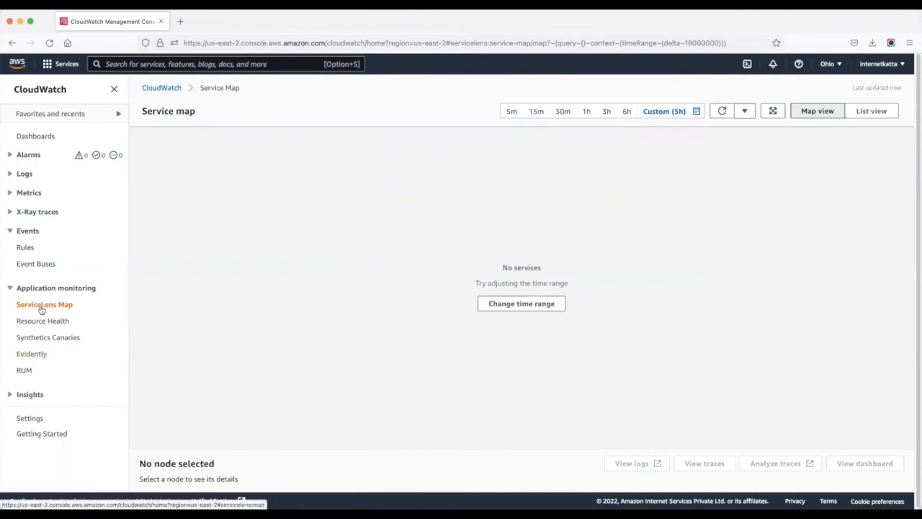
- Collapse the Application monitoring section and open Lambda Insights under Insights
click(10, 288)
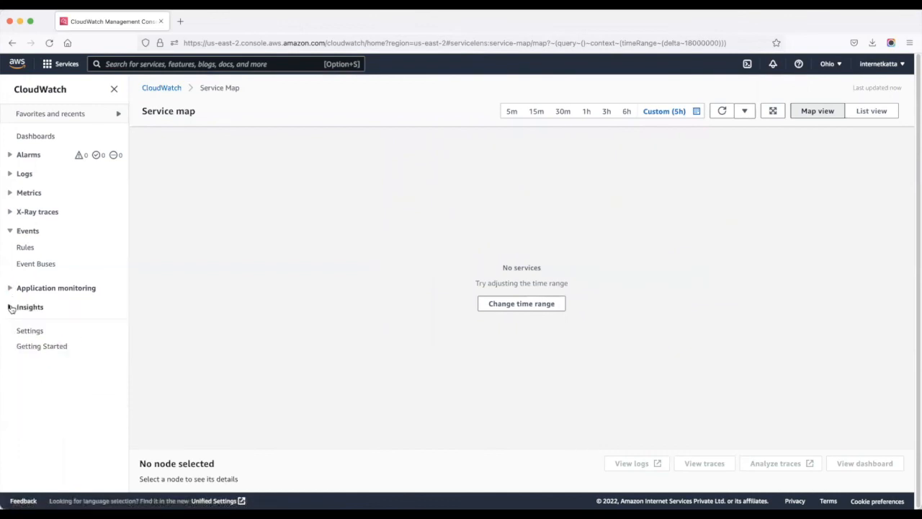
click(10, 307)
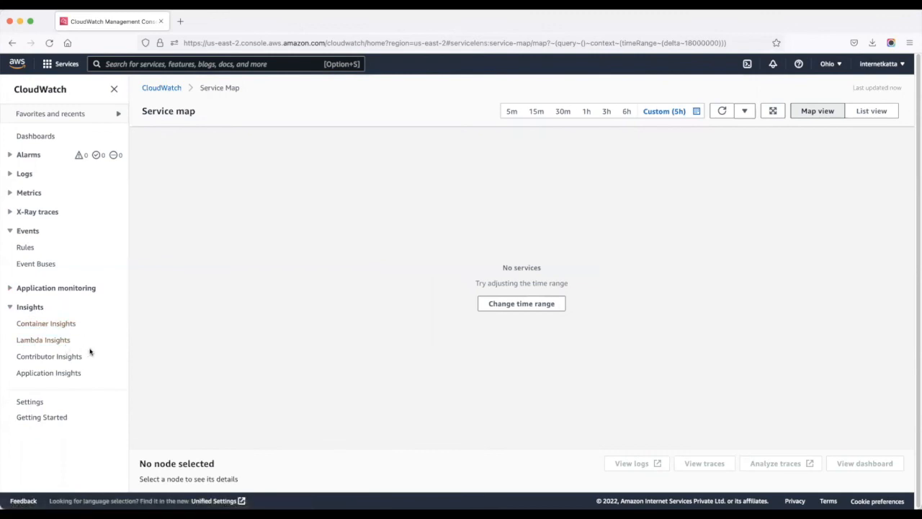
click(43, 341)
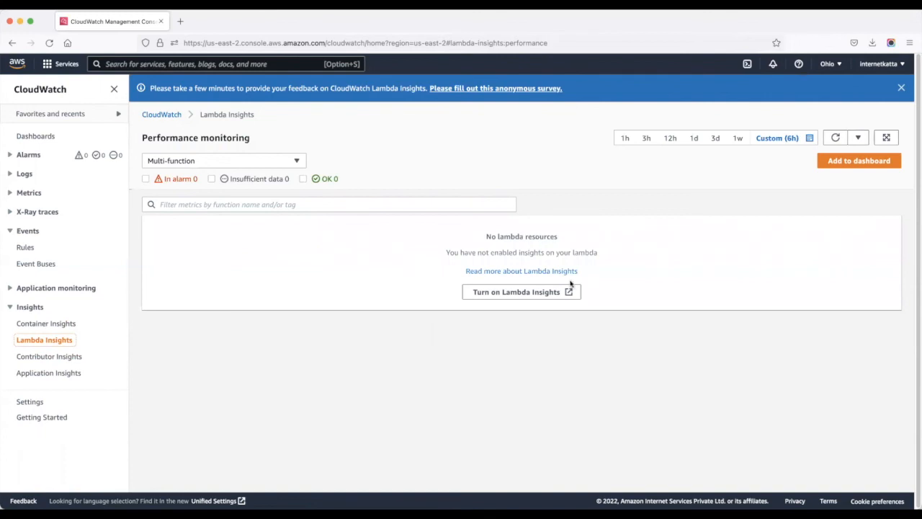
- Apply a custom relative time range of 4 weeks to the Lambda Insights performance monitoring view
click(783, 139)
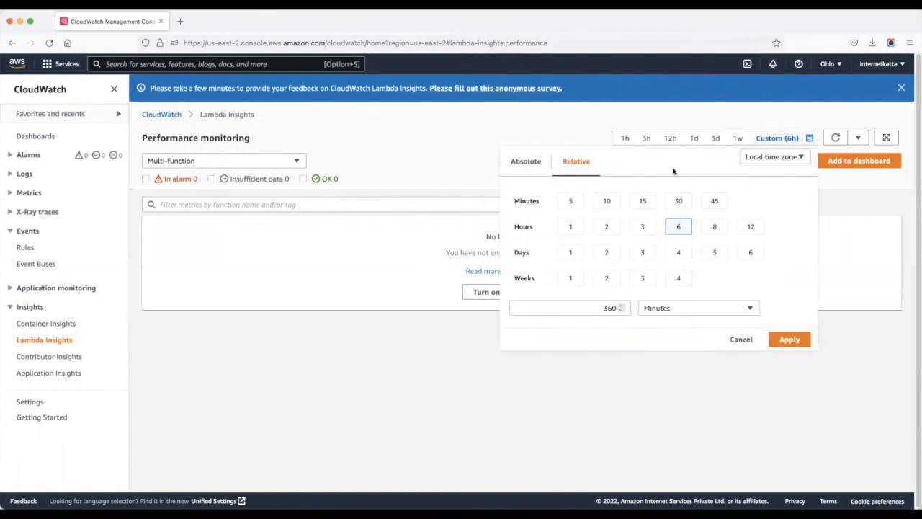
click(680, 279)
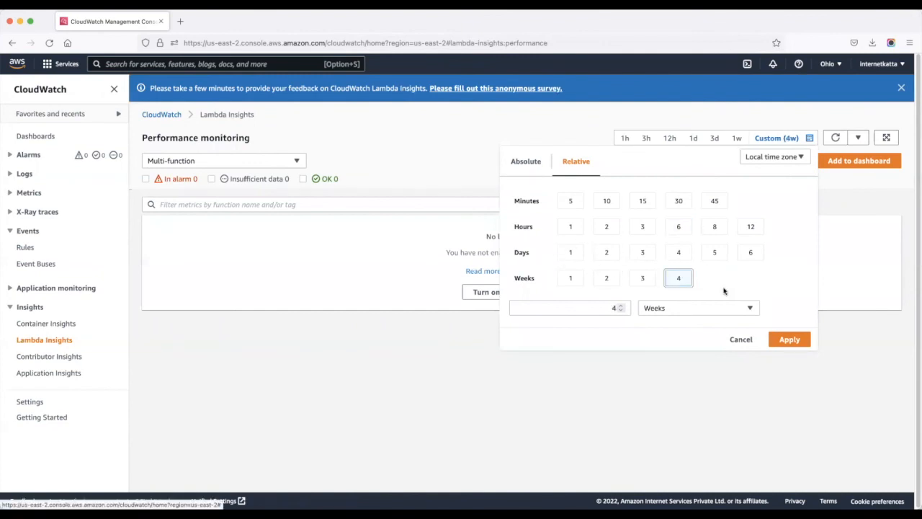
click(789, 339)
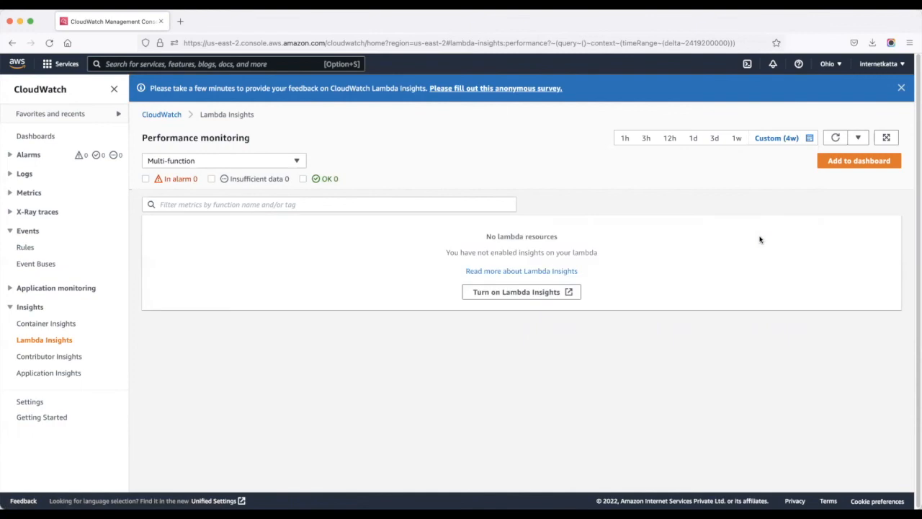
- Set the Lambda Insights performance monitoring view's custom relative time range to 15 months and apply it
click(780, 140)
click(673, 309)
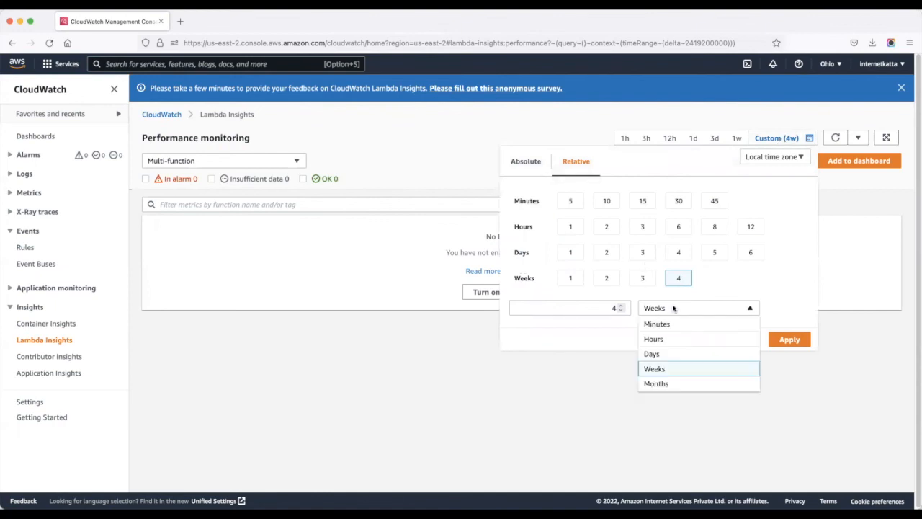
click(672, 384)
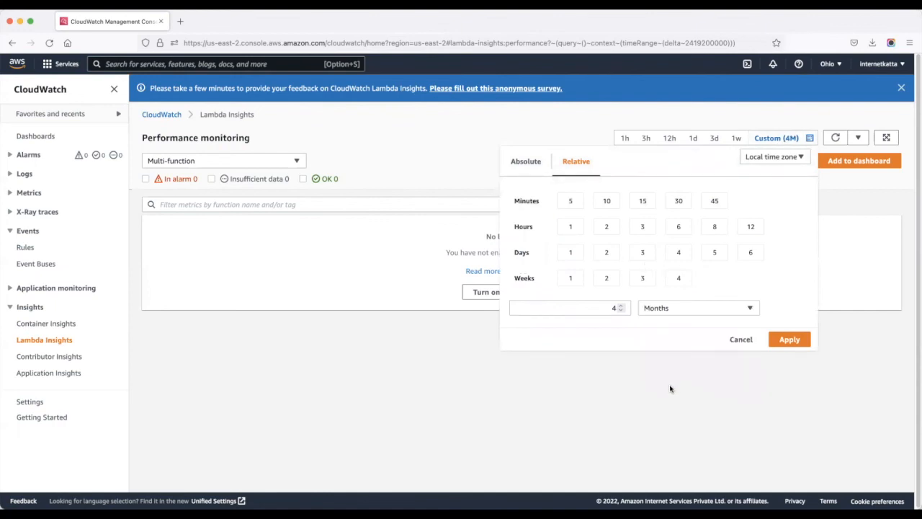
click(611, 310)
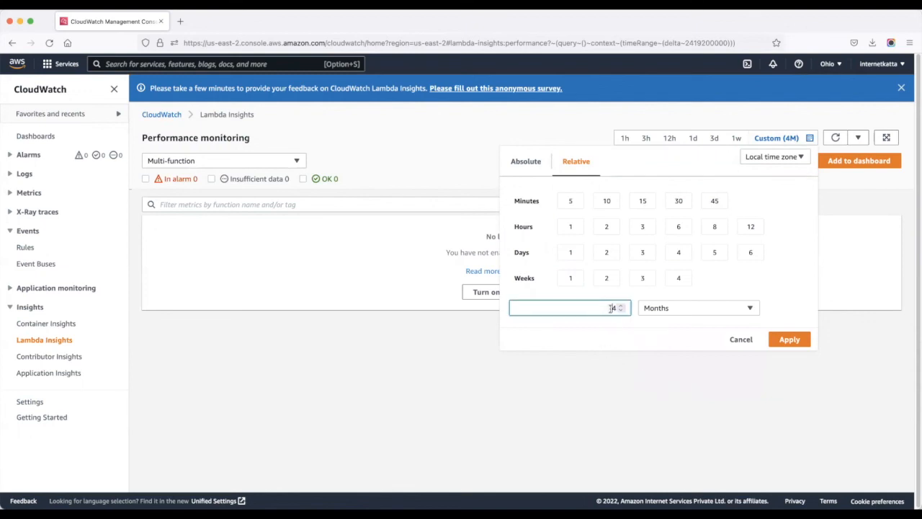
key(BackSpace)
text(15)
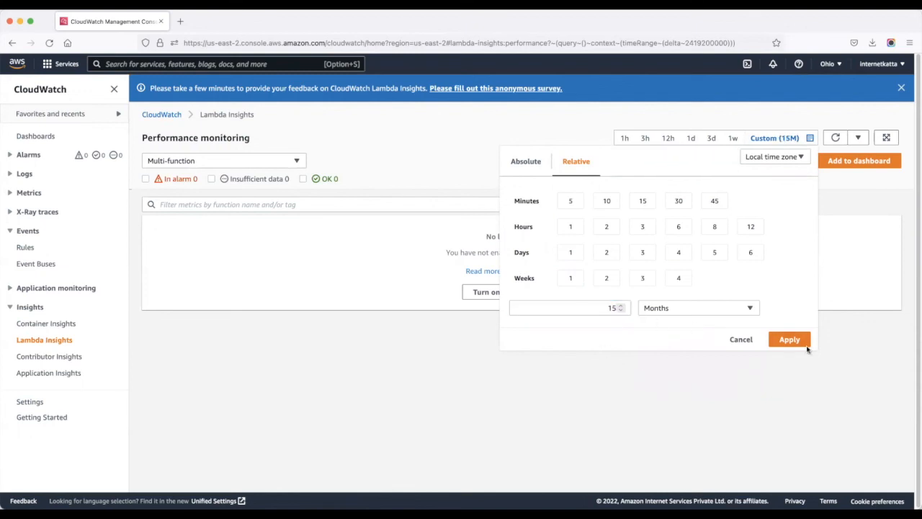
click(805, 345)
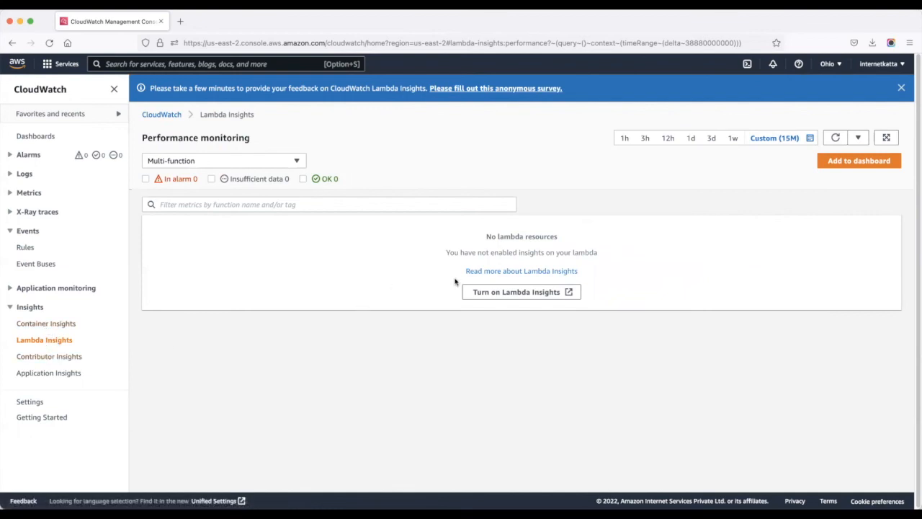
- Follow Turn on Lambda Insights to view the Lambda functions list, then return to CloudWatch and collapse its navigation pane
click(498, 296)
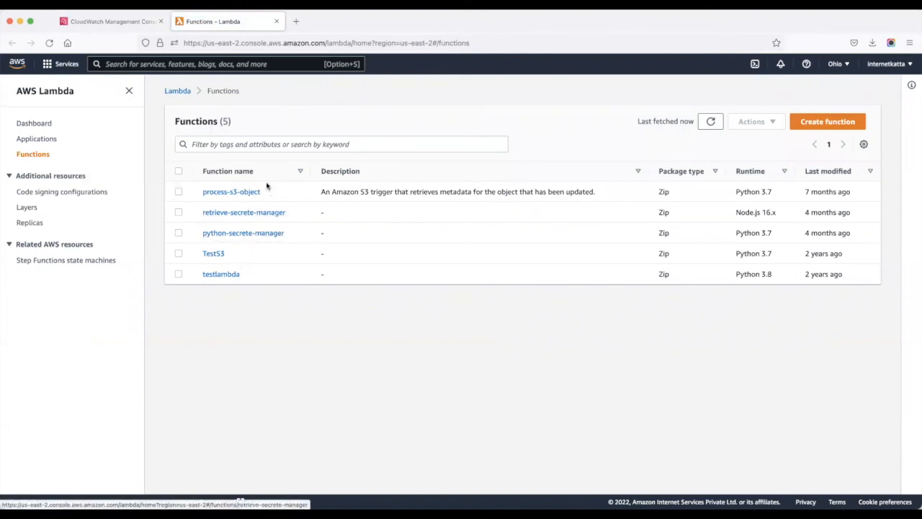
click(115, 22)
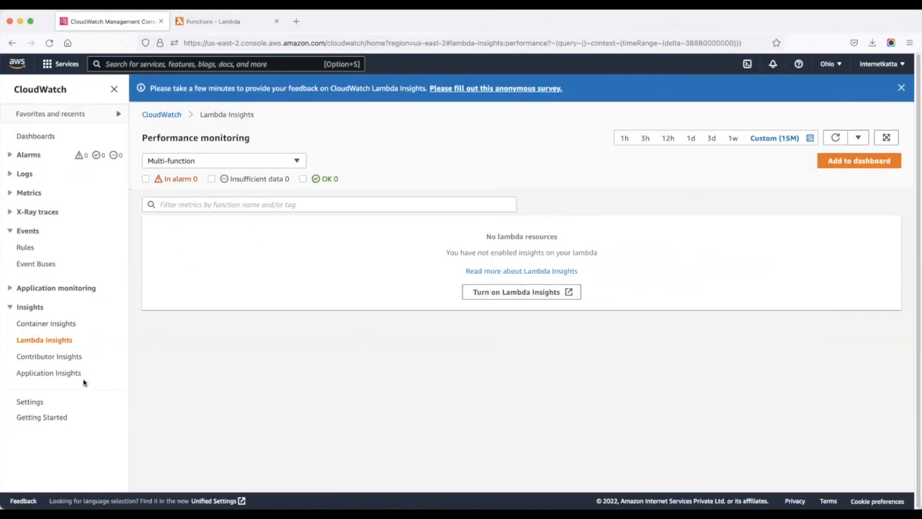
click(114, 90)
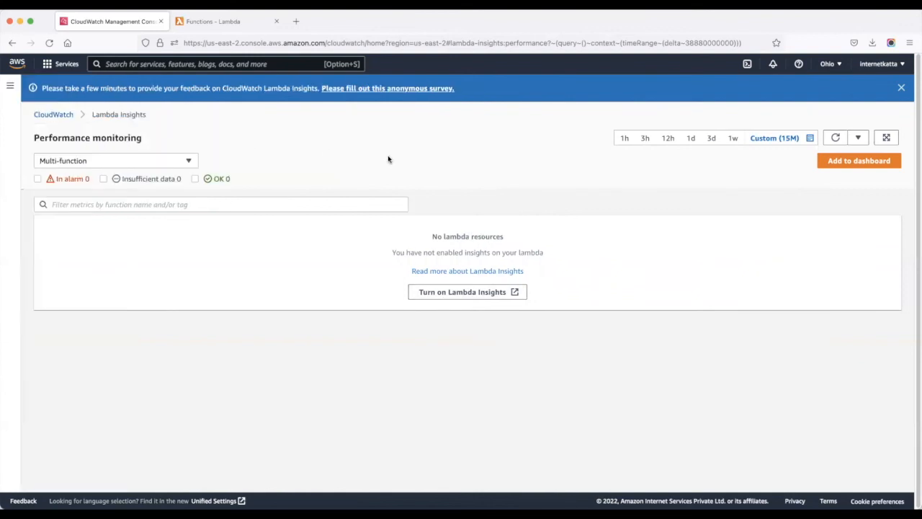